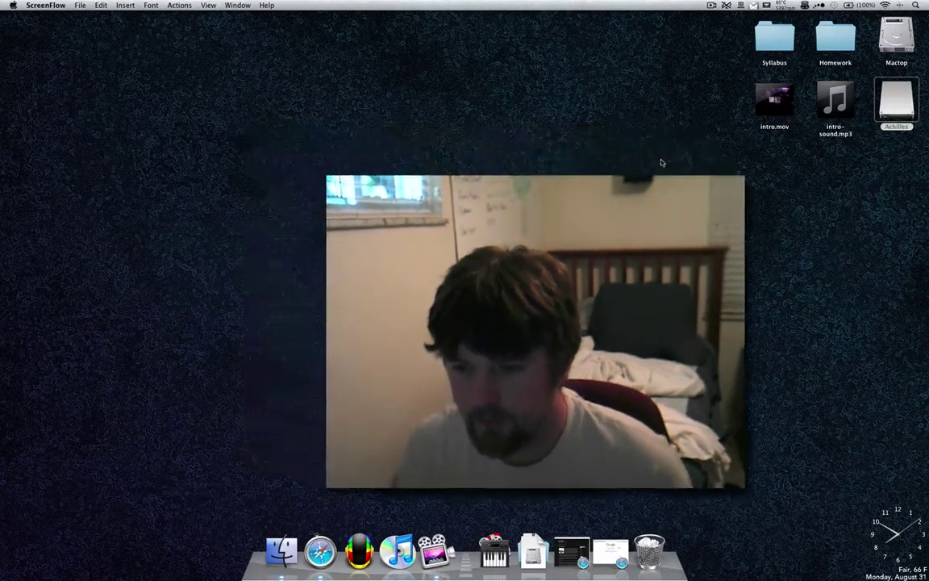
Step: Restore the minimized blog and Google windows and open Applications in a Finder window moved right
{"action": "left_click", "coordinate": [572, 553]}
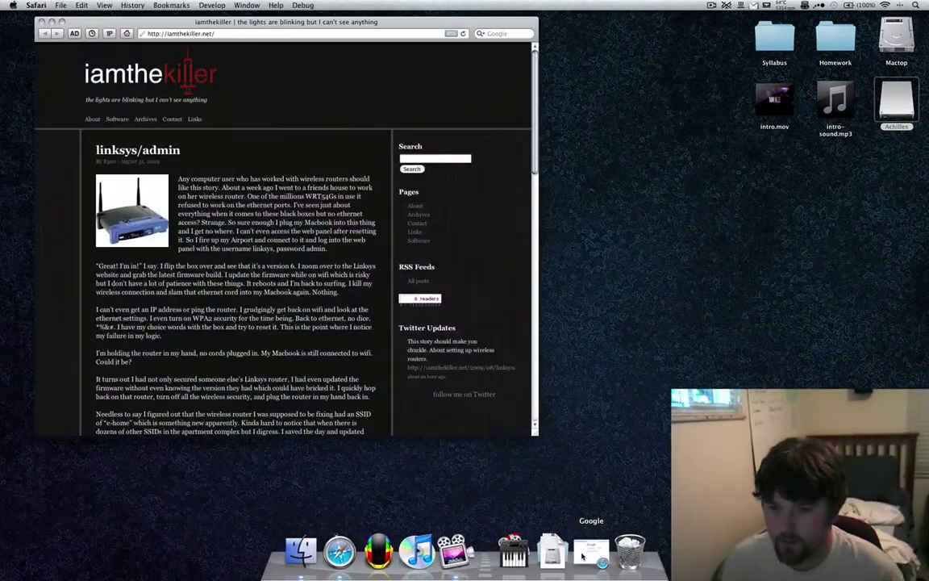
{"action": "left_click", "coordinate": [590, 553]}
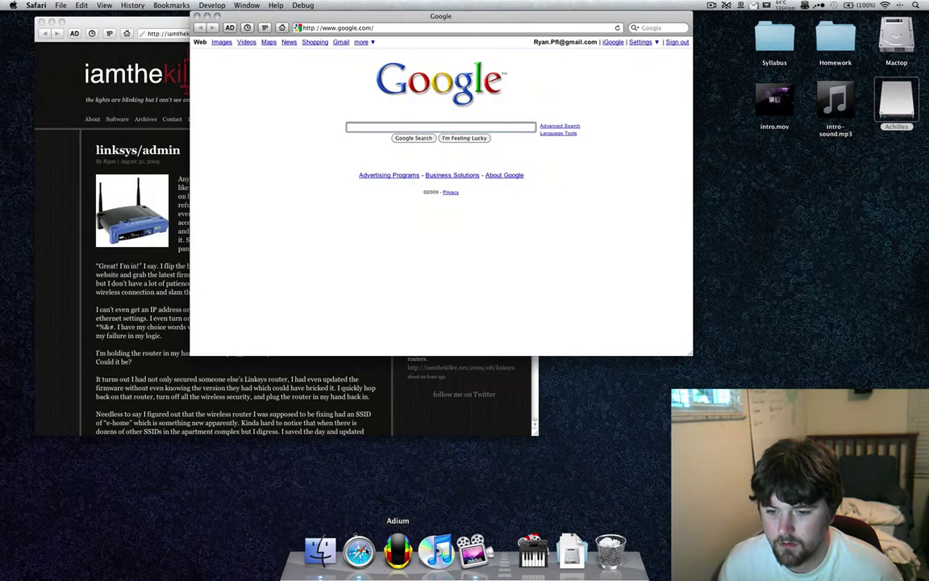
{"action": "left_click", "coordinate": [320, 551]}
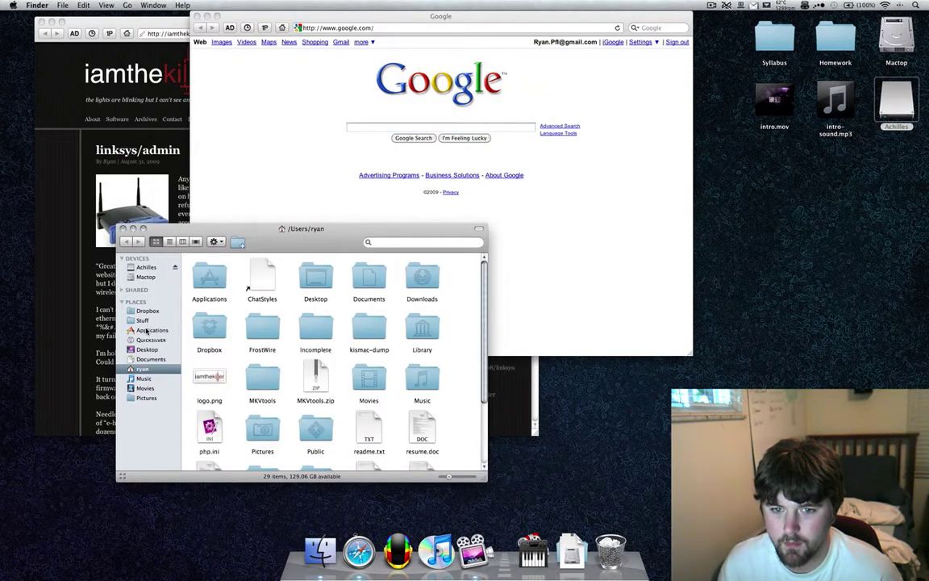
{"action": "left_click", "coordinate": [147, 330]}
{"action": "scroll", "coordinate": [363, 339], "scroll_direction": "up", "scroll_amount": 15}
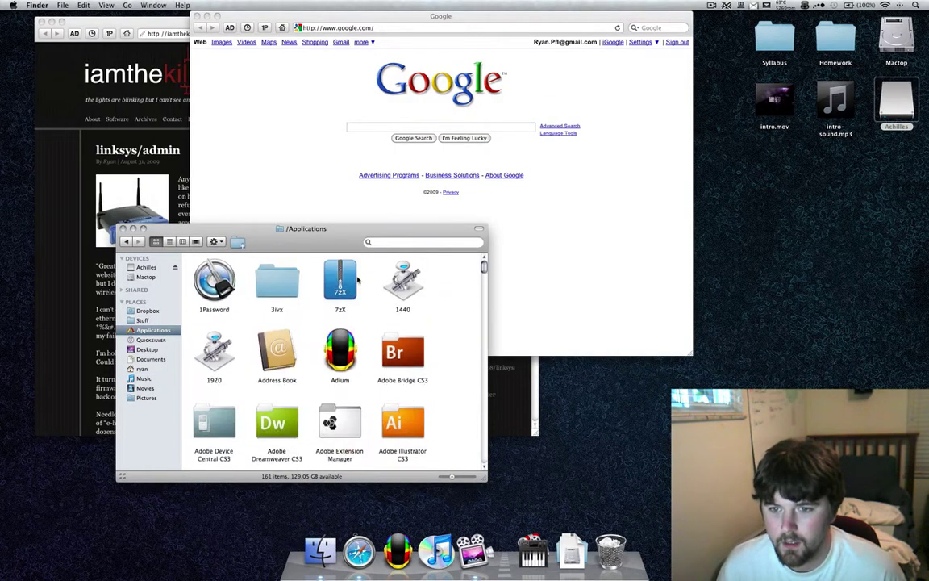
{"action": "left_click_drag", "start_coordinate": [344, 233], "coordinate": [573, 225]}
Step: Show all windows in Exposé, then only Safari's two windows, then only Finder's Applications window
{"action": "key", "text": "F9"}
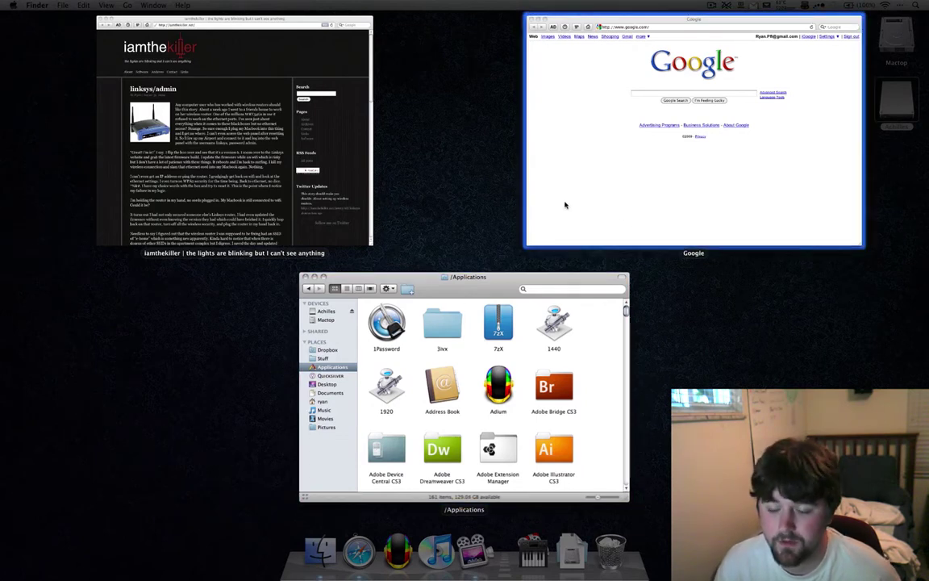
{"action": "key", "text": "F10"}
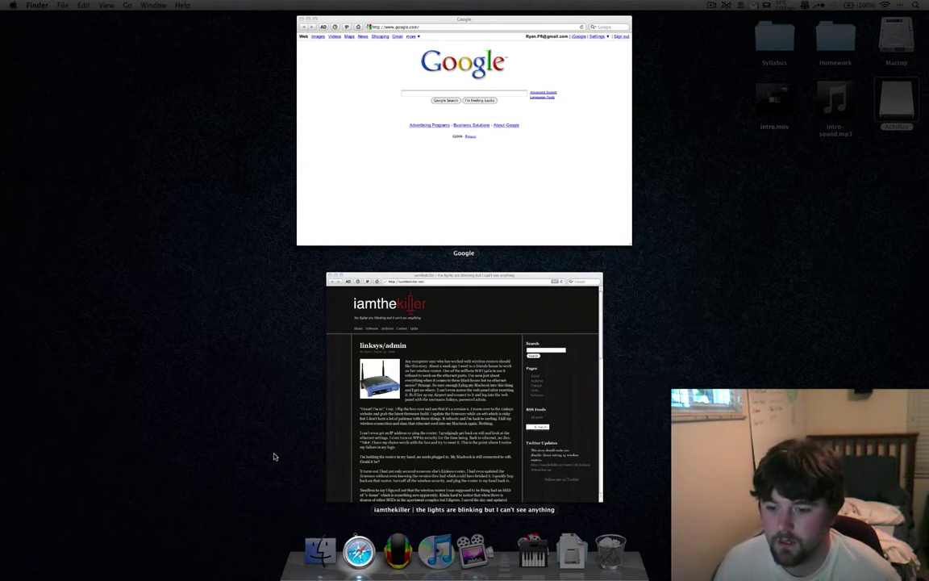
{"action": "key", "text": "Tab"}
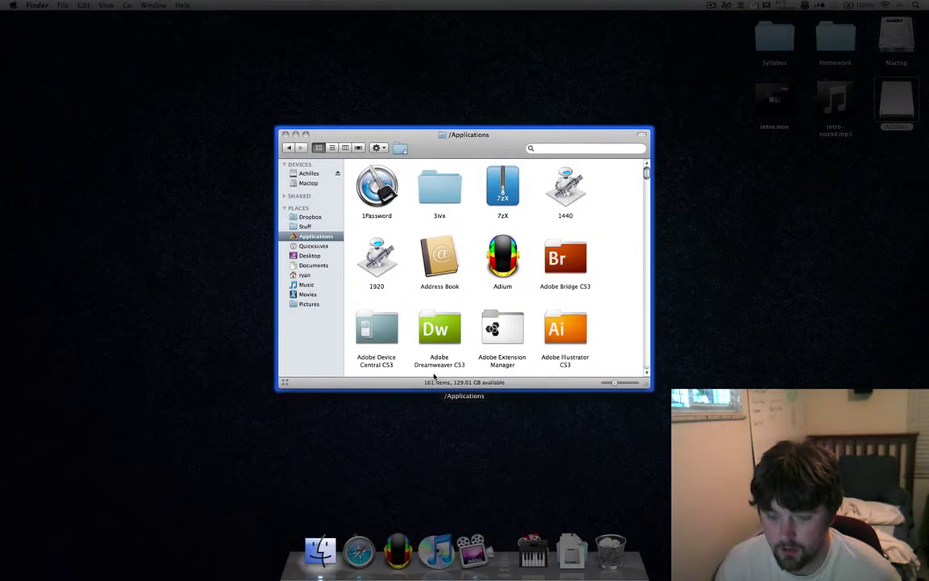
Step: Open two new Finder windows and switch both to the Applications folder
{"action": "left_click", "coordinate": [433, 383]}
{"action": "key", "text": "super+n"}
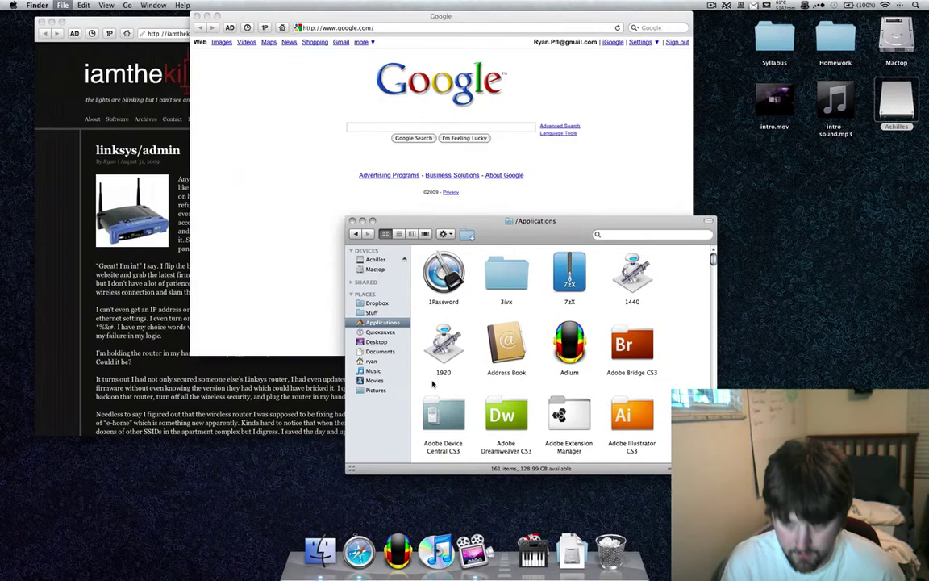
{"action": "key", "text": "super+n"}
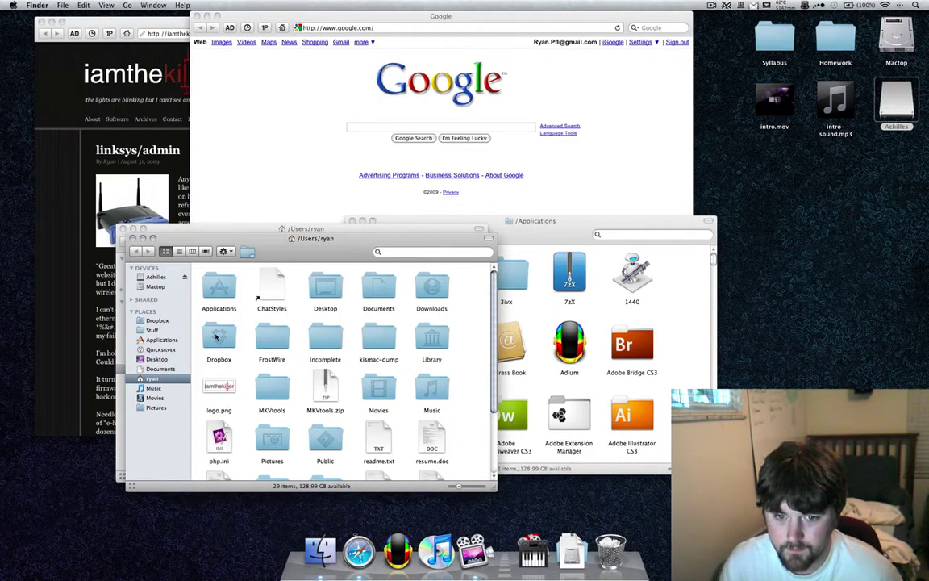
{"action": "left_click", "coordinate": [161, 340]}
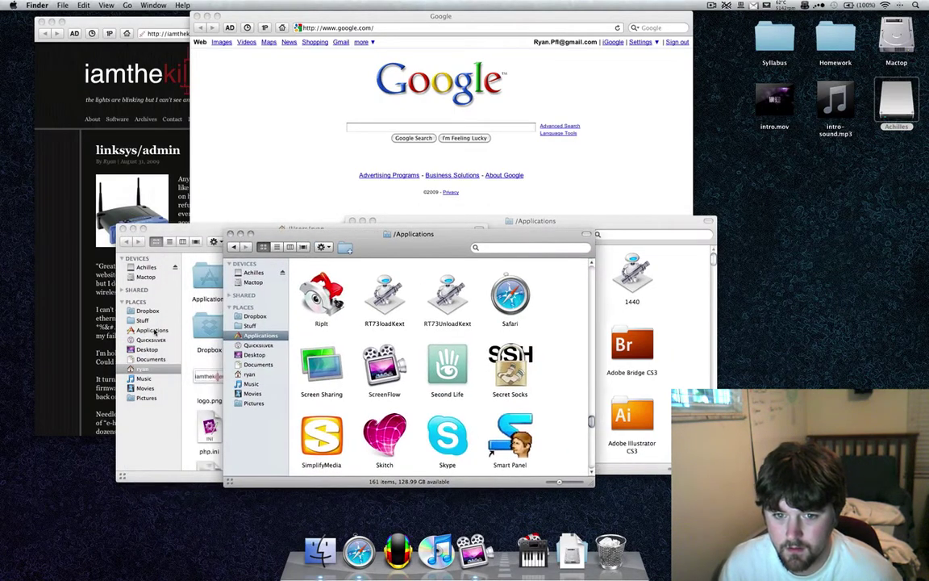
{"action": "left_click", "coordinate": [154, 332]}
{"action": "left_click", "coordinate": [150, 331]}
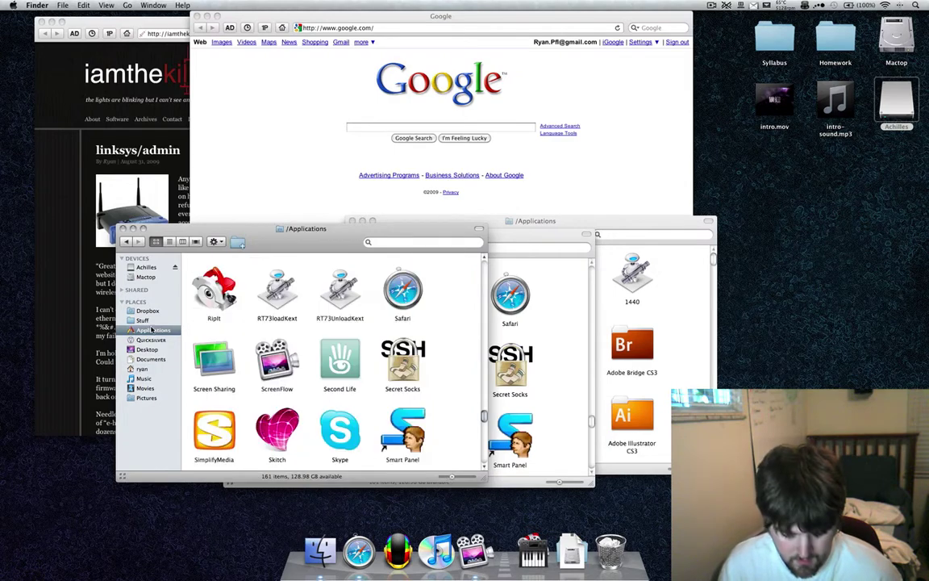
Step: Compare windows in Exposé, close one Finder window, and bring the Google page forward
{"action": "key", "text": "F9"}
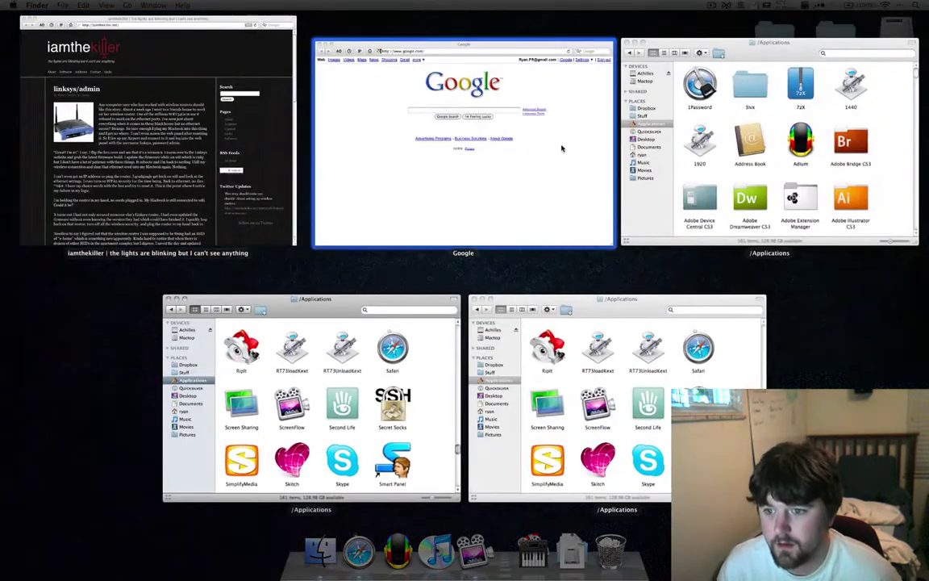
{"action": "key", "text": "Tab"}
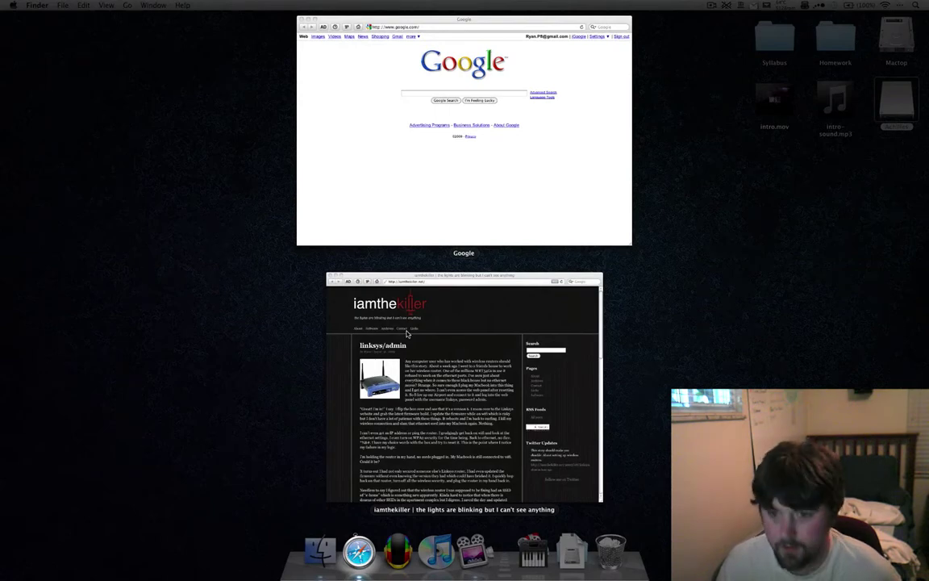
{"action": "key", "text": "Tab"}
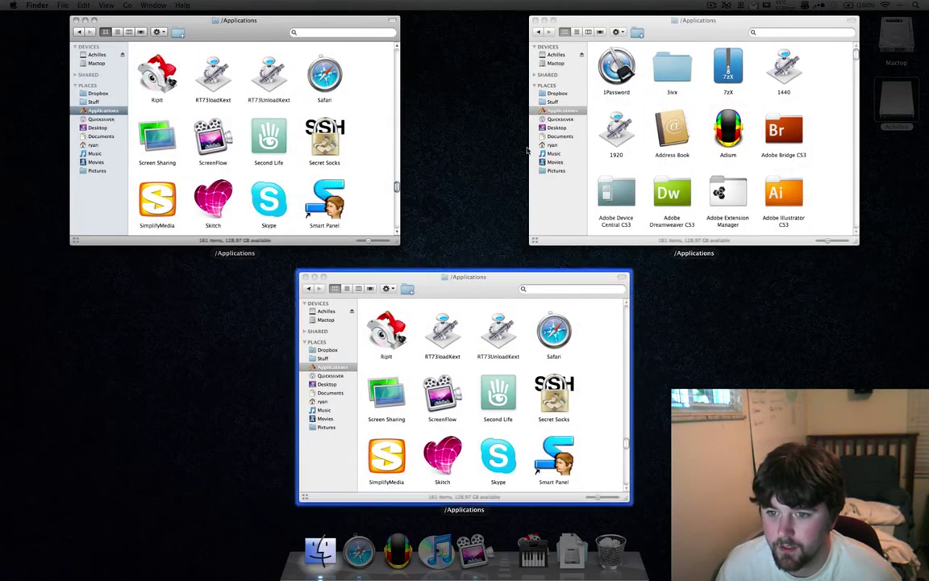
{"action": "left_click", "coordinate": [535, 238]}
{"action": "key", "text": "super+w"}
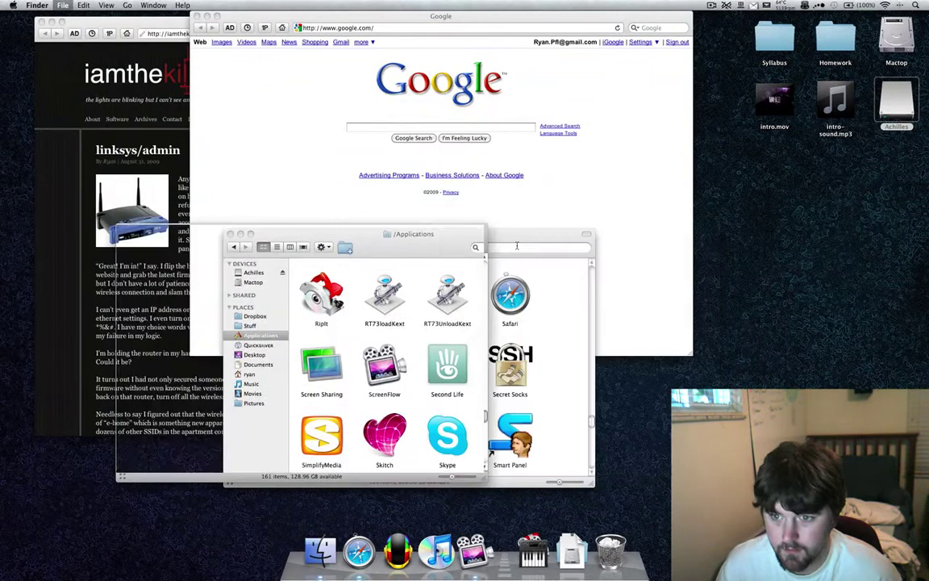
{"action": "left_click", "coordinate": [295, 173]}
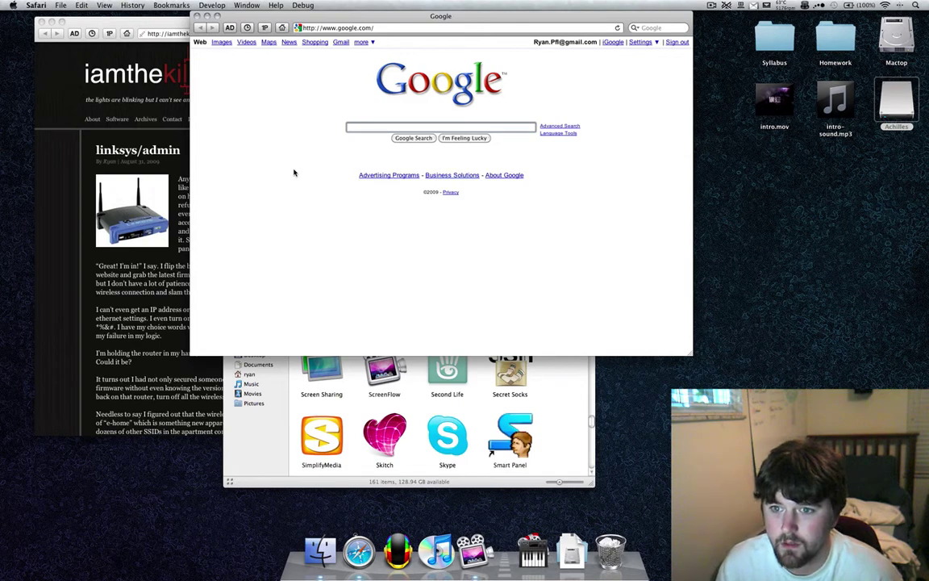
Step: Show the four-desktop Spaces overview, spread the first desktop's windows, and step through each space
{"action": "key", "text": "F8"}
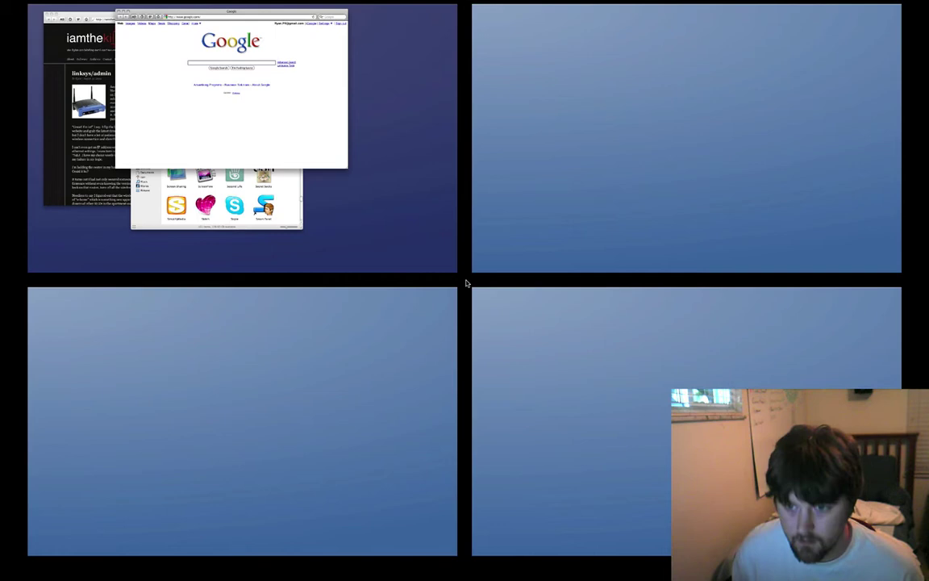
{"action": "key", "text": "F9"}
{"action": "key", "text": "Right"}
{"action": "key", "text": "Right"}
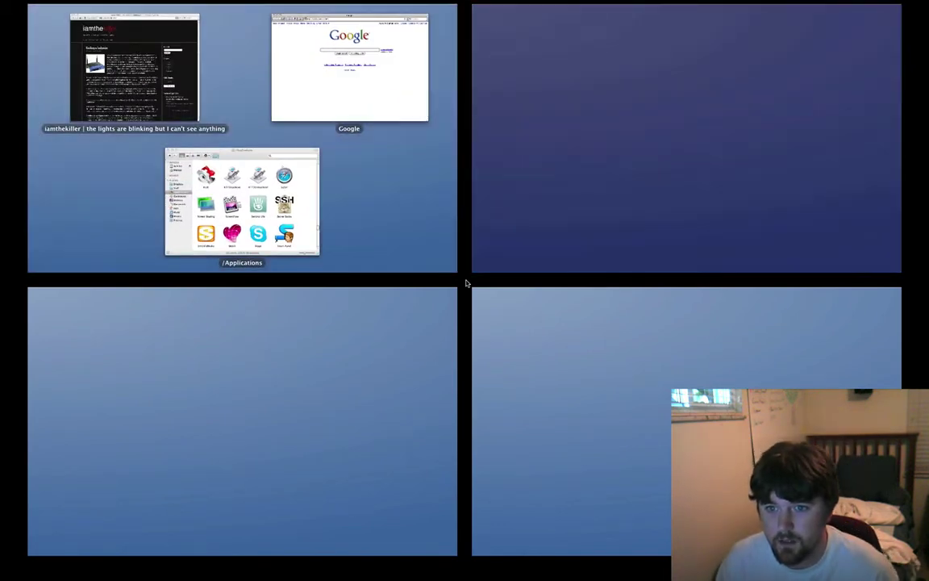
{"action": "key", "text": "Right"}
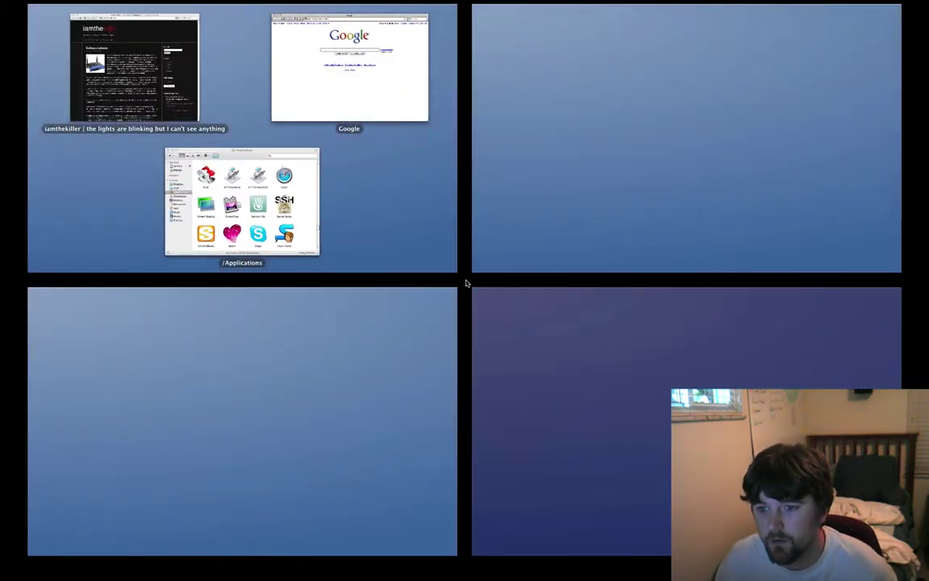
{"action": "key", "text": "Right"}
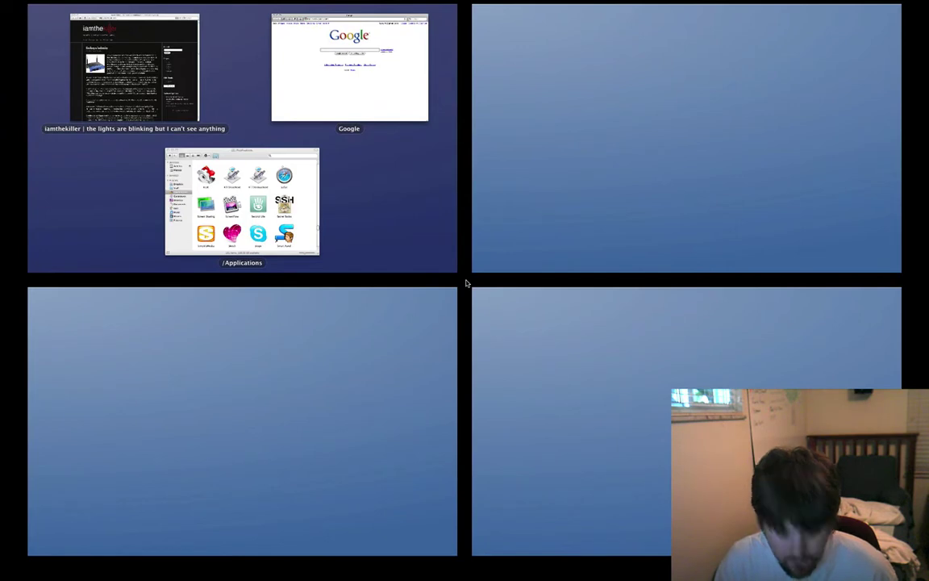
{"action": "key", "text": "F9"}
{"action": "key", "text": "F9"}
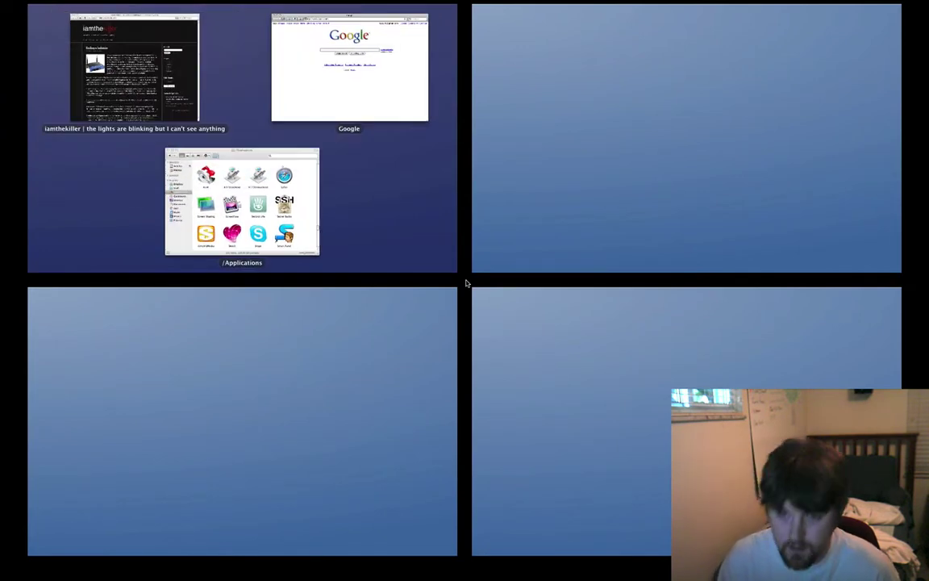
{"action": "key", "text": "F9"}
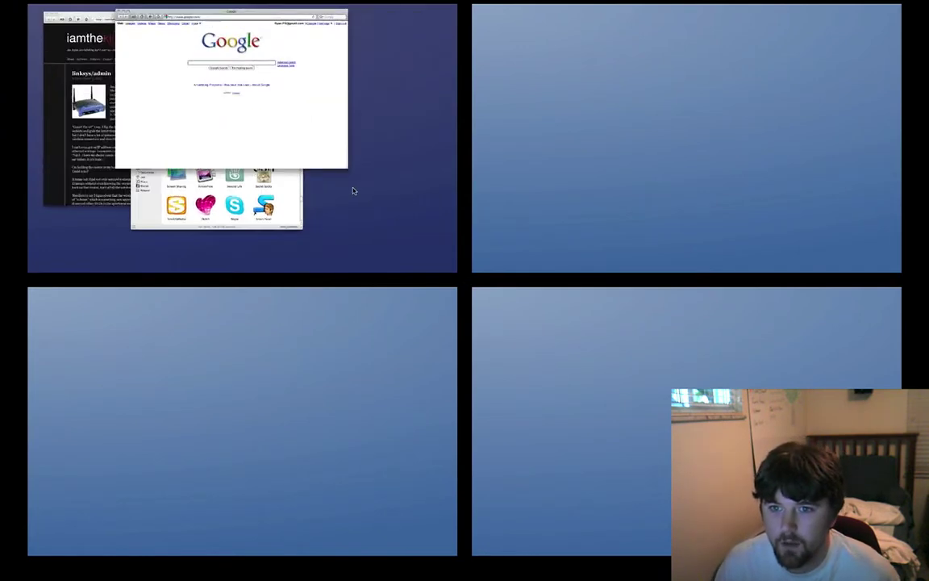
Step: Leave the Spaces overview and switch to an empty desktop
{"action": "key", "text": "F8"}
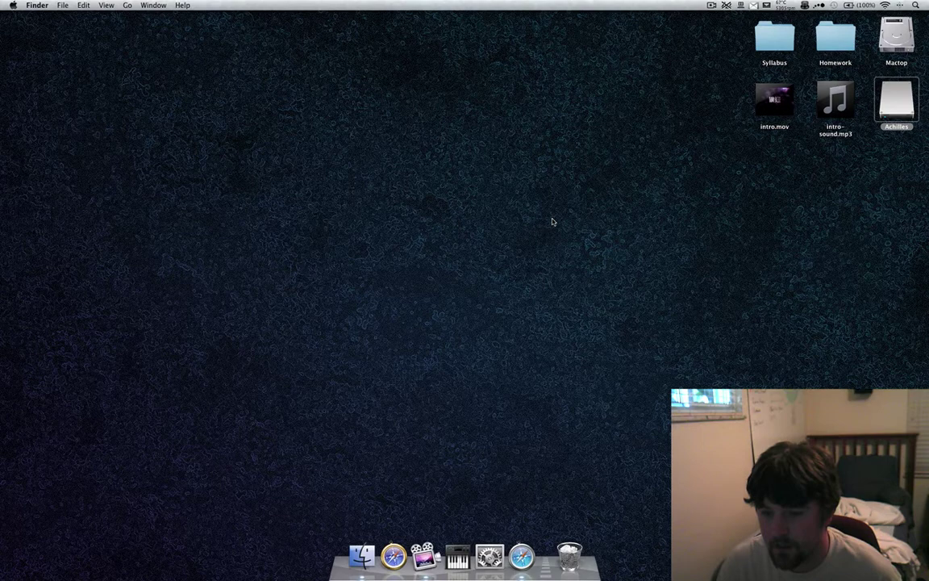
{"action": "left_click", "coordinate": [360, 555]}
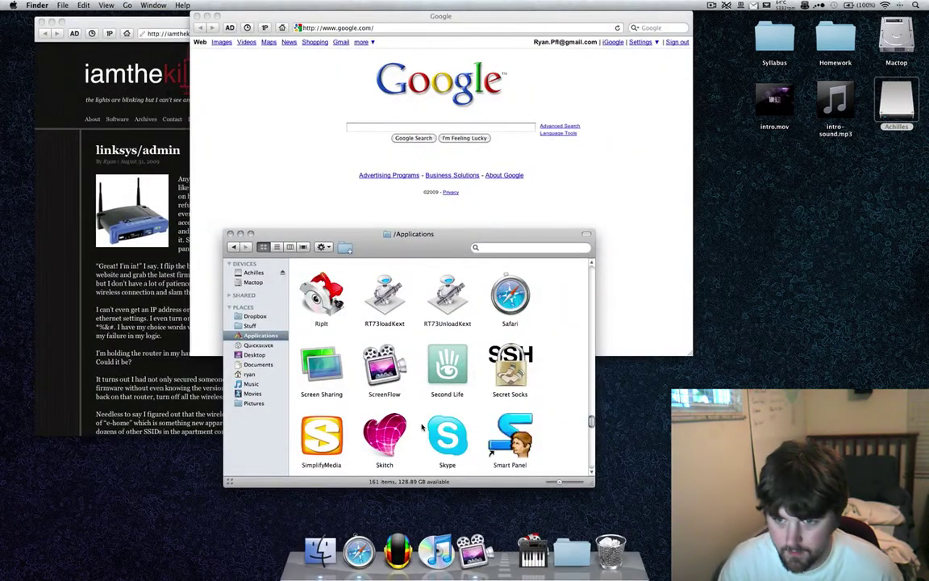
{"action": "key", "text": "ctrl+Down"}
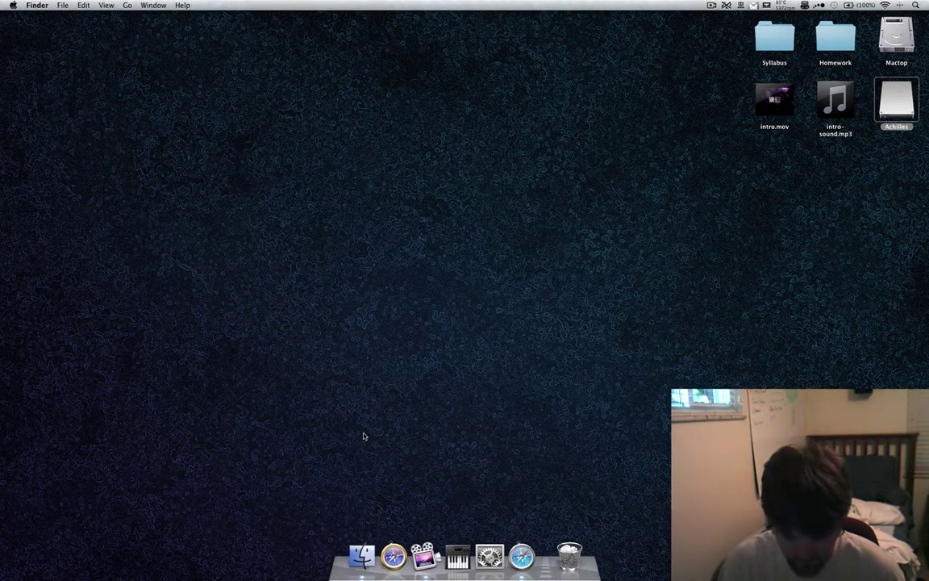
Step: Point all three stacked Finder windows at Applications, then spread and restack them with Exposé
{"action": "key", "text": "super+n"}
{"action": "key", "text": "super+n"}
{"action": "key", "text": "super+n"}
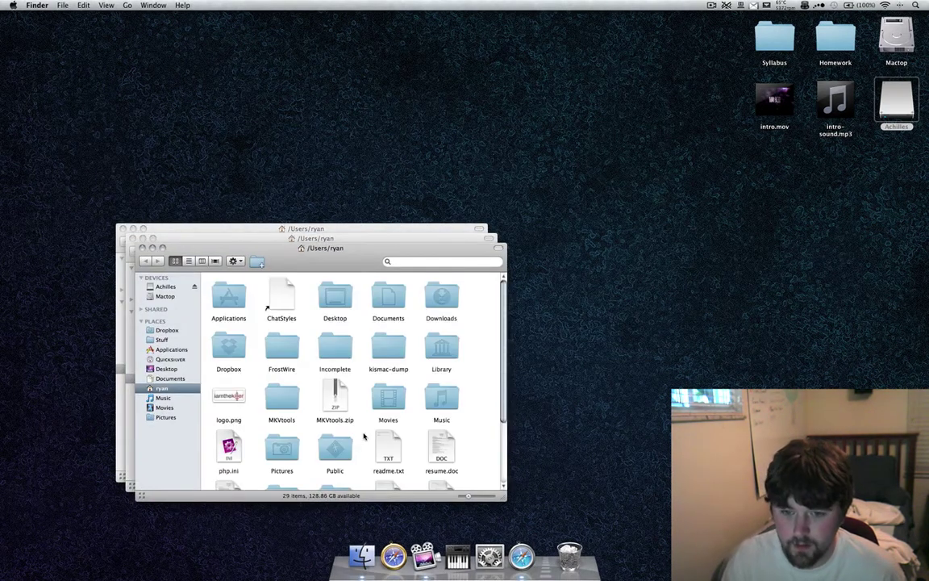
{"action": "left_click", "coordinate": [168, 349]}
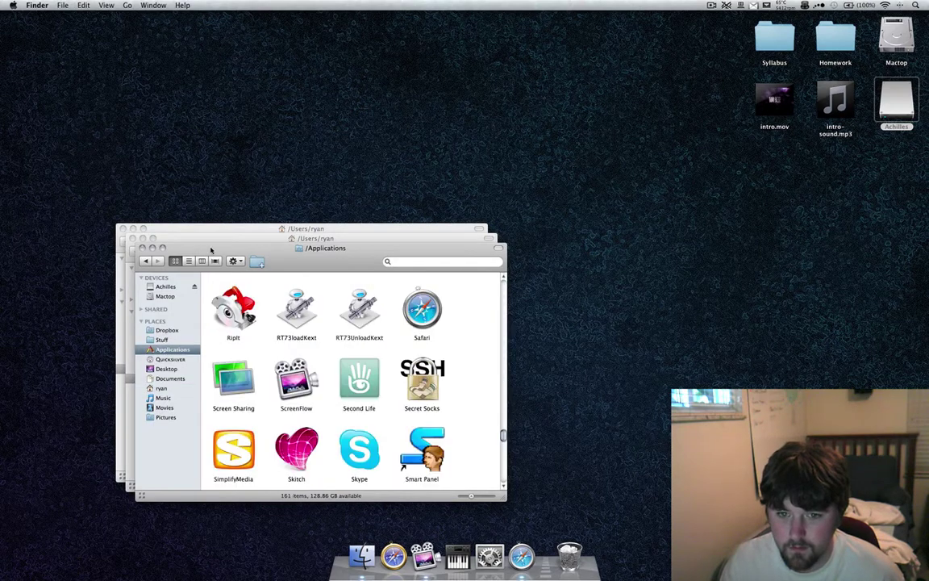
{"action": "left_click_drag", "start_coordinate": [211, 250], "coordinate": [287, 243]}
{"action": "left_click", "coordinate": [167, 340]}
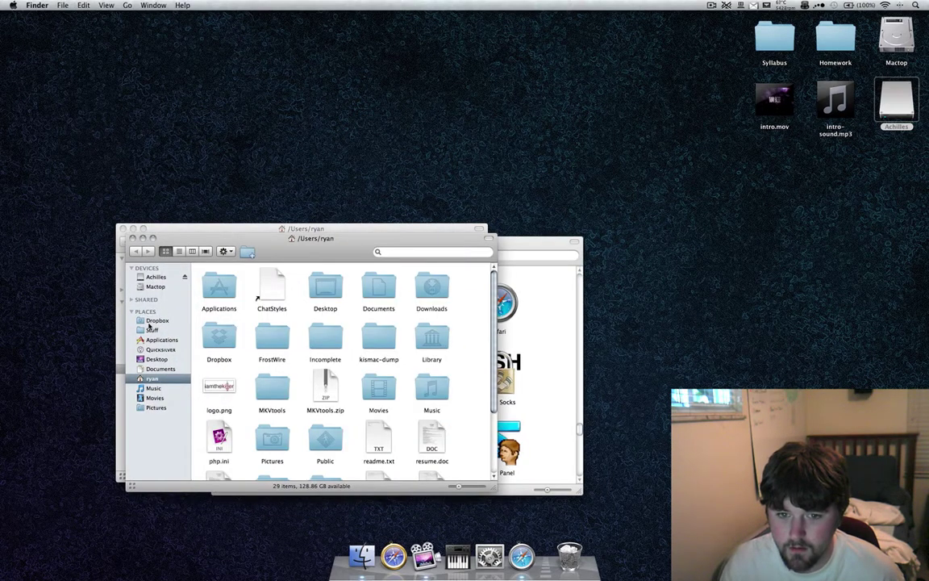
{"action": "left_click", "coordinate": [155, 341]}
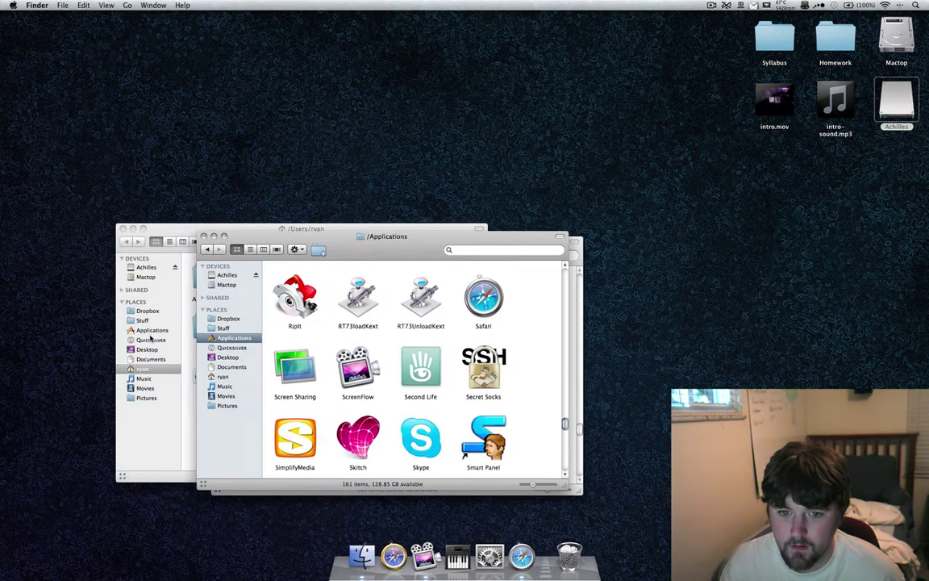
{"action": "left_click", "coordinate": [173, 333]}
{"action": "left_click", "coordinate": [153, 330]}
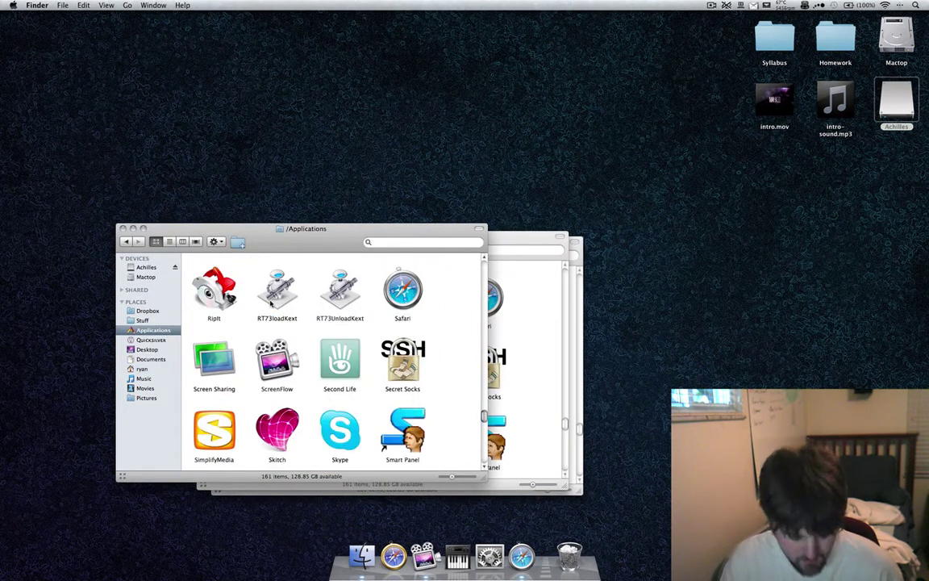
{"action": "key", "text": "F9"}
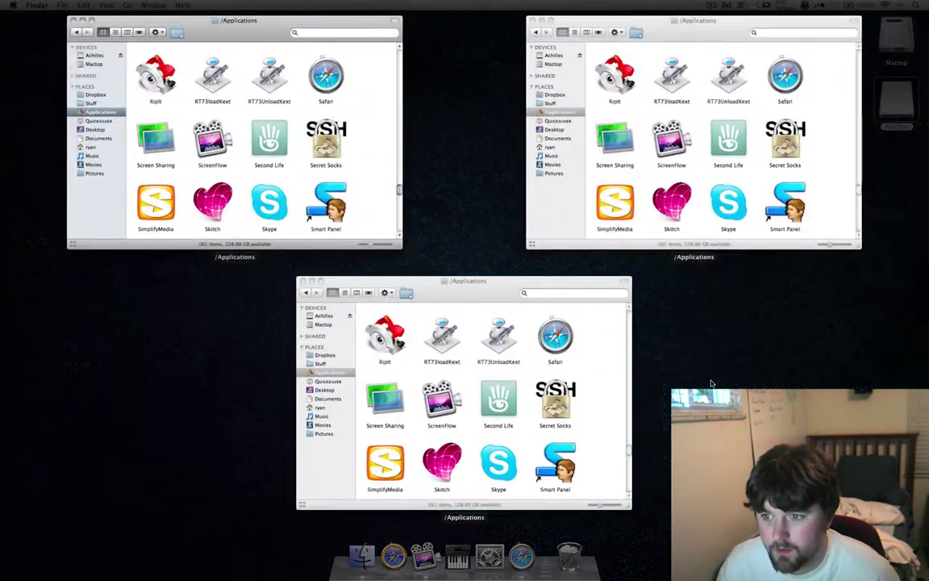
{"action": "key", "text": "F9"}
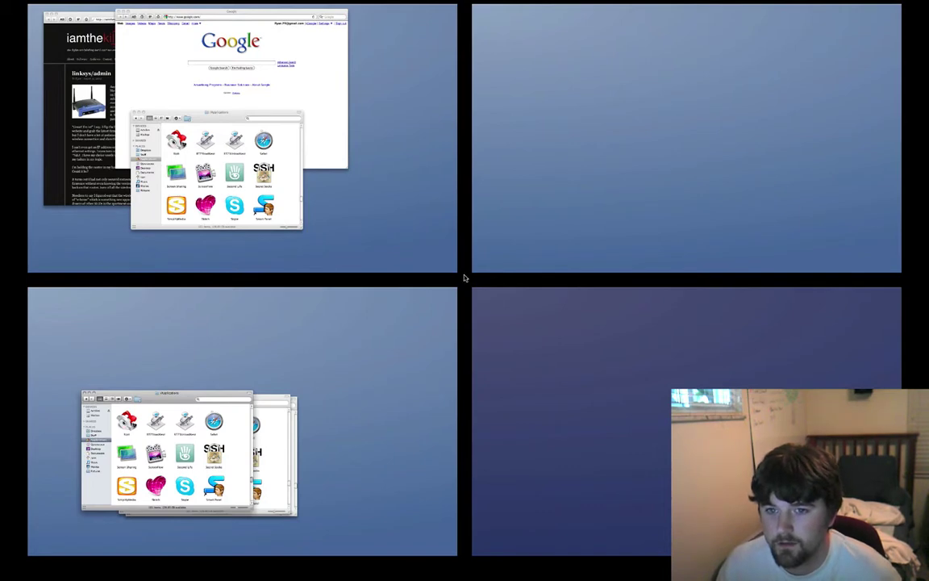
Step: Spread windows in the Spaces overview and drag Applications, blog and Google windows between spaces
{"action": "key", "text": "F9"}
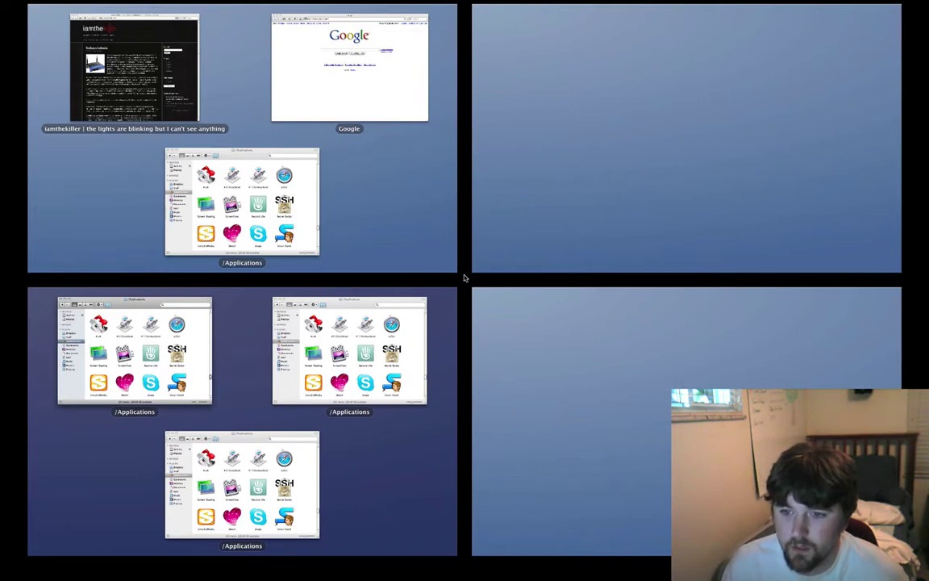
{"action": "left_click_drag", "start_coordinate": [313, 331], "coordinate": [310, 147]}
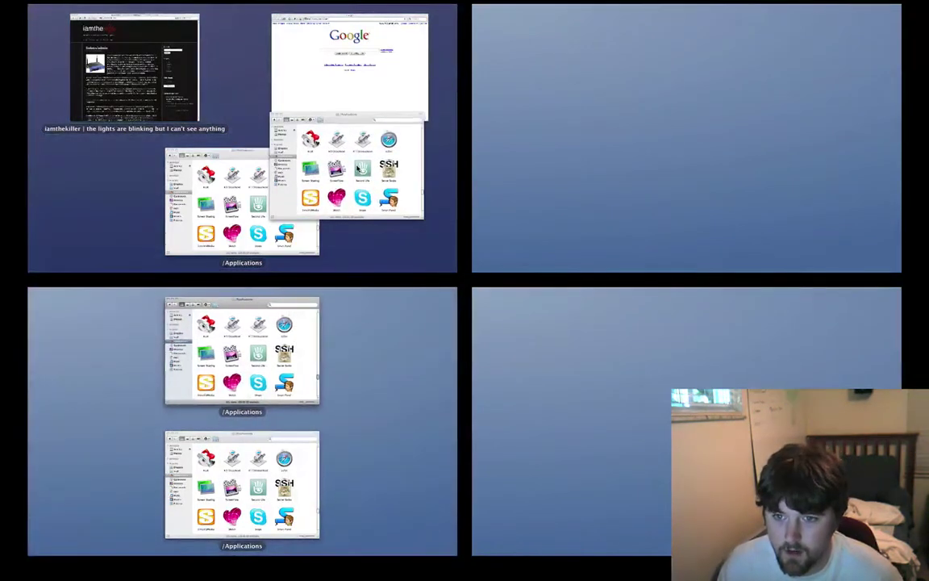
{"action": "left_click_drag", "start_coordinate": [359, 167], "coordinate": [359, 167]}
{"action": "left_click_drag", "start_coordinate": [242, 323], "coordinate": [346, 98]}
{"action": "left_click_drag", "start_coordinate": [263, 343], "coordinate": [359, 145]}
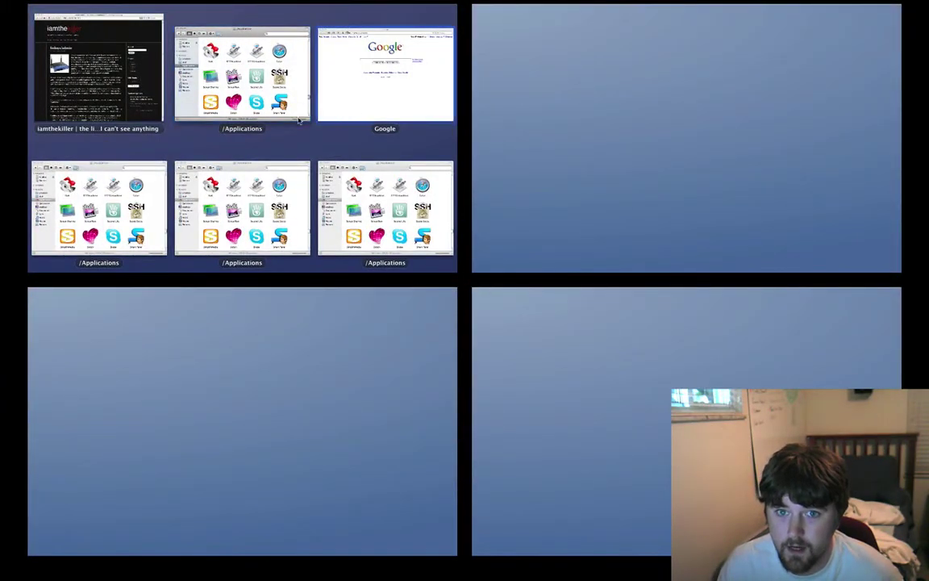
{"action": "left_click_drag", "start_coordinate": [137, 87], "coordinate": [316, 409]}
{"action": "left_click_drag", "start_coordinate": [349, 202], "coordinate": [565, 387]}
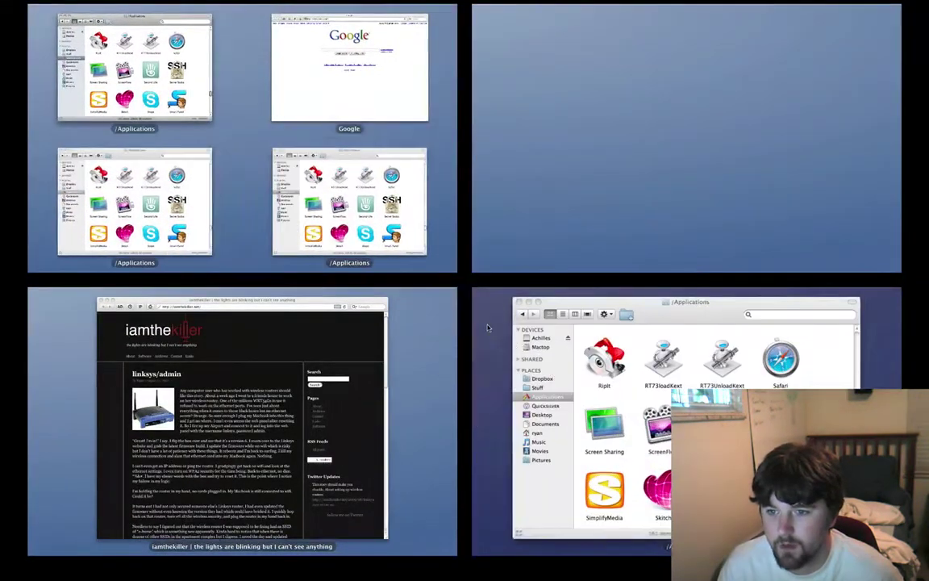
{"action": "left_click_drag", "start_coordinate": [342, 207], "coordinate": [516, 166]}
{"action": "left_click_drag", "start_coordinate": [349, 64], "coordinate": [543, 149]}
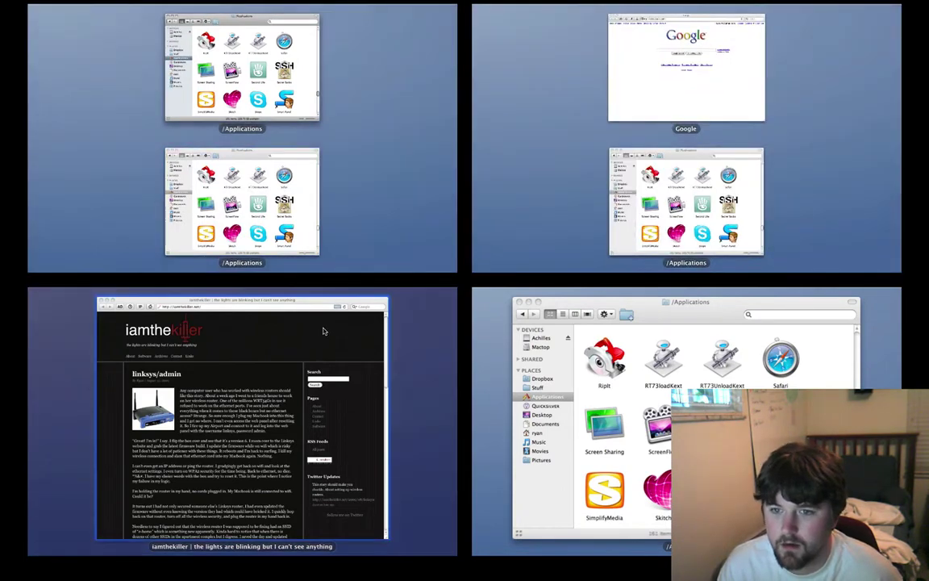
Step: Gather the blog, Google and Applications windows into the upper-left space
{"action": "left_click_drag", "start_coordinate": [324, 327], "coordinate": [315, 118]}
{"action": "left_click_drag", "start_coordinate": [726, 91], "coordinate": [379, 202]}
{"action": "left_click_drag", "start_coordinate": [597, 150], "coordinate": [395, 198]}
{"action": "left_click_drag", "start_coordinate": [624, 345], "coordinate": [219, 180]}
Step: Enter the upper-left space and close the Google and blog Safari windows
{"action": "left_click", "coordinate": [234, 149]}
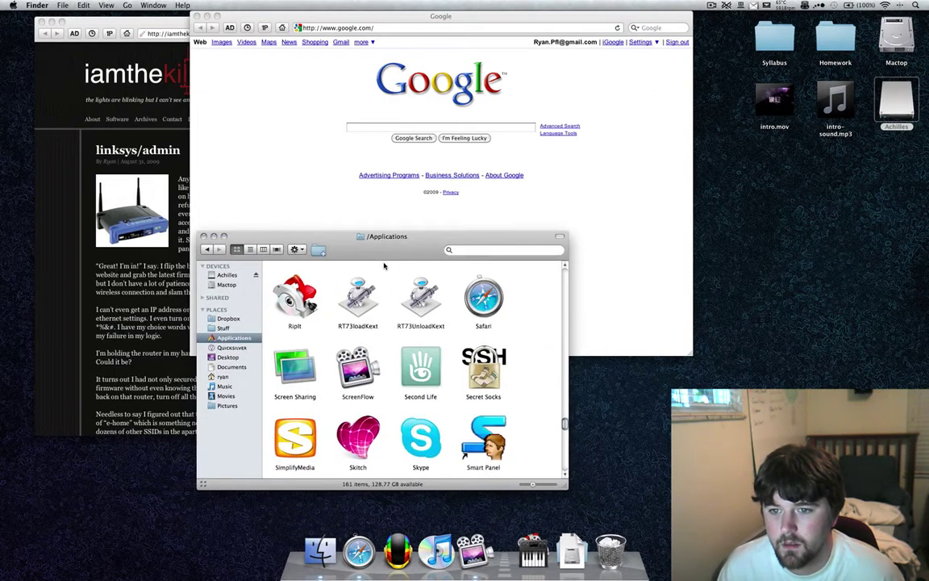
{"action": "left_click", "coordinate": [295, 108]}
{"action": "key", "text": "super+w"}
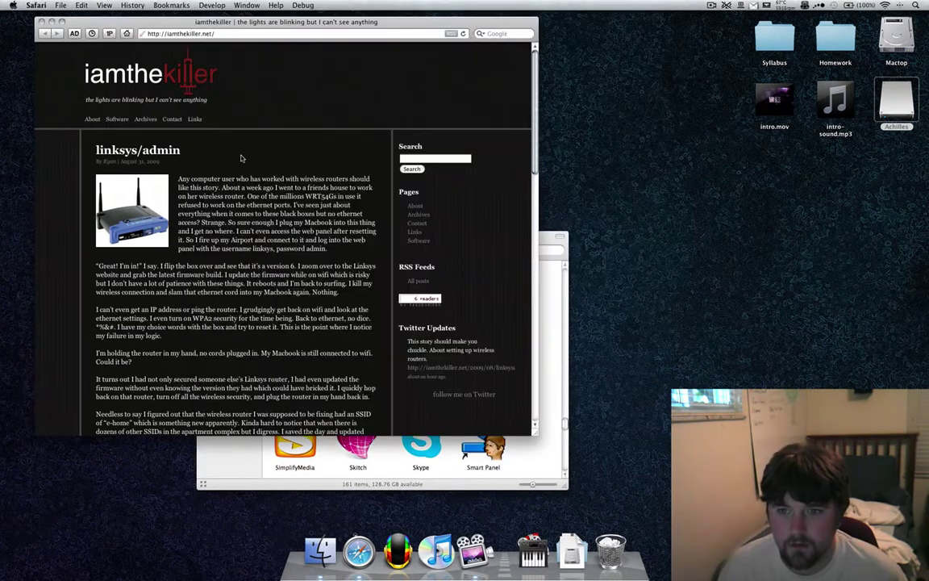
{"action": "key", "text": "super+w"}
Step: Move the Applications window higher and enlarge its icons to maximum size
{"action": "left_click_drag", "start_coordinate": [415, 245], "coordinate": [438, 136]}
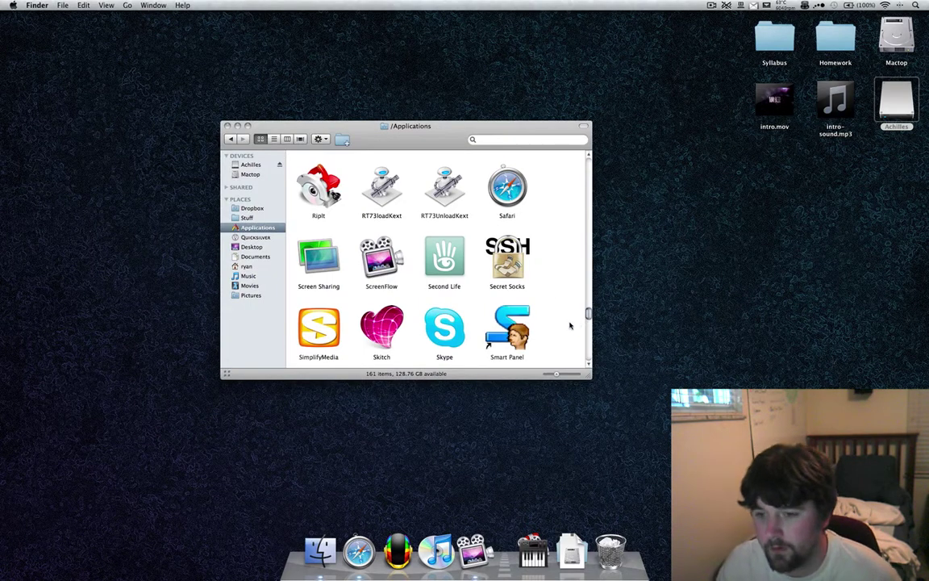
{"action": "scroll", "coordinate": [570, 326], "scroll_direction": "up", "scroll_amount": 15}
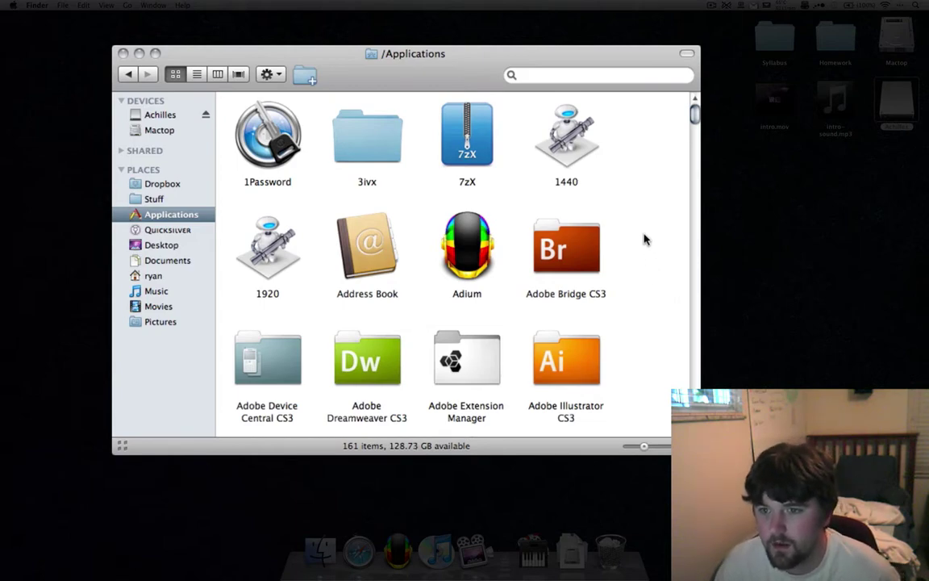
{"action": "scroll", "coordinate": [644, 239], "scroll_direction": "down", "scroll_amount": 10}
{"action": "scroll", "coordinate": [644, 239], "scroll_direction": "down", "scroll_amount": 15}
{"action": "scroll", "coordinate": [644, 239], "scroll_direction": "up", "scroll_amount": 20}
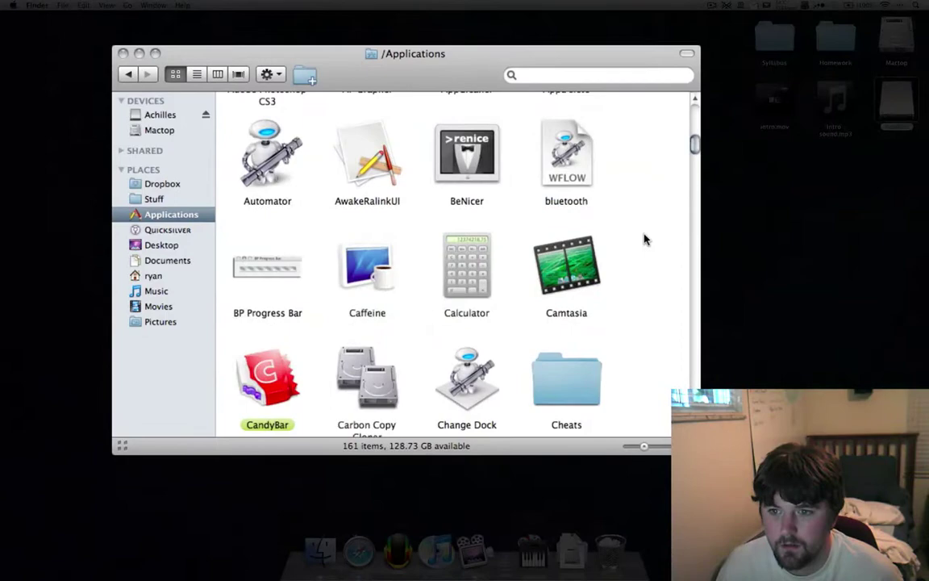
{"action": "scroll", "coordinate": [644, 239], "scroll_direction": "down", "scroll_amount": 20}
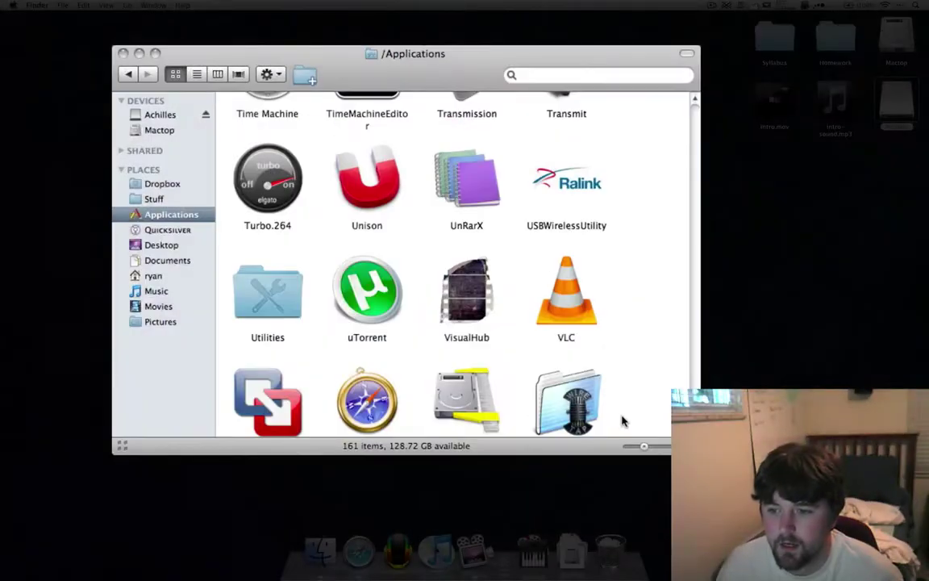
{"action": "left_click_drag", "start_coordinate": [646, 454], "coordinate": [649, 448]}
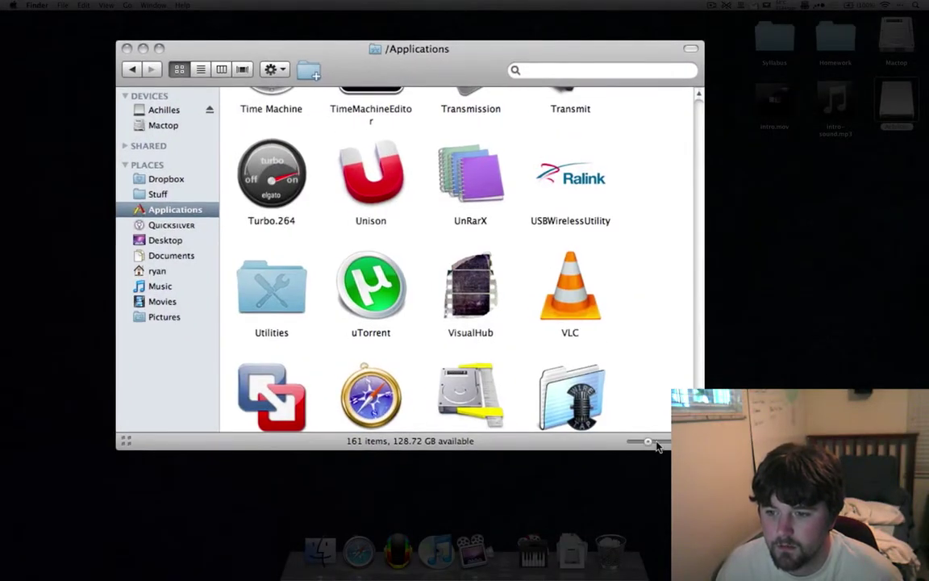
{"action": "mouse_move", "coordinate": [650, 442]}
{"action": "left_mouse_down"}
{"action": "mouse_move", "coordinate": [668, 443]}
{"action": "mouse_move", "coordinate": [659, 443]}
{"action": "left_mouse_up"}
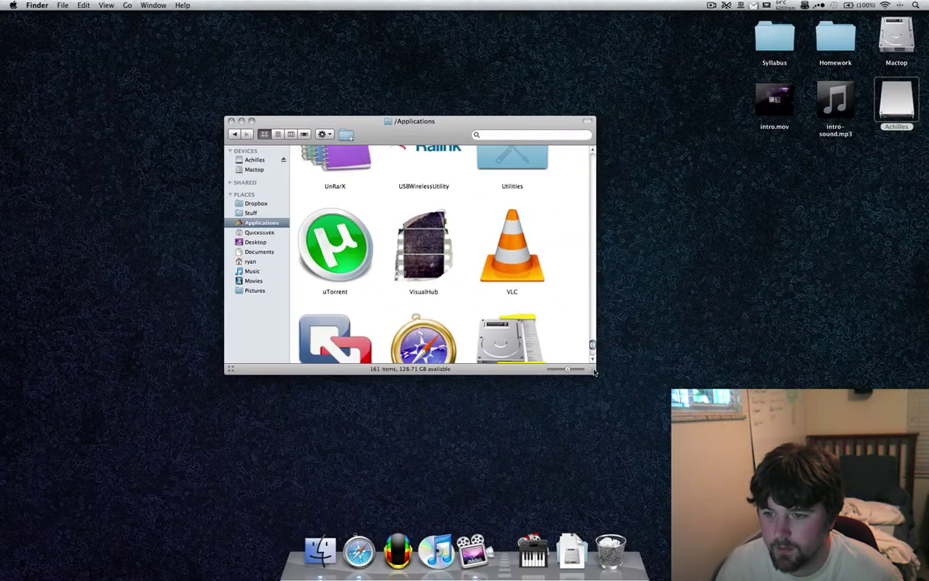
Step: Widen the window, shrink the icons one size, then narrow the window so icons reflow
{"action": "left_click_drag", "start_coordinate": [594, 372], "coordinate": [803, 462]}
{"action": "scroll", "coordinate": [658, 382], "scroll_direction": "up", "scroll_amount": 15}
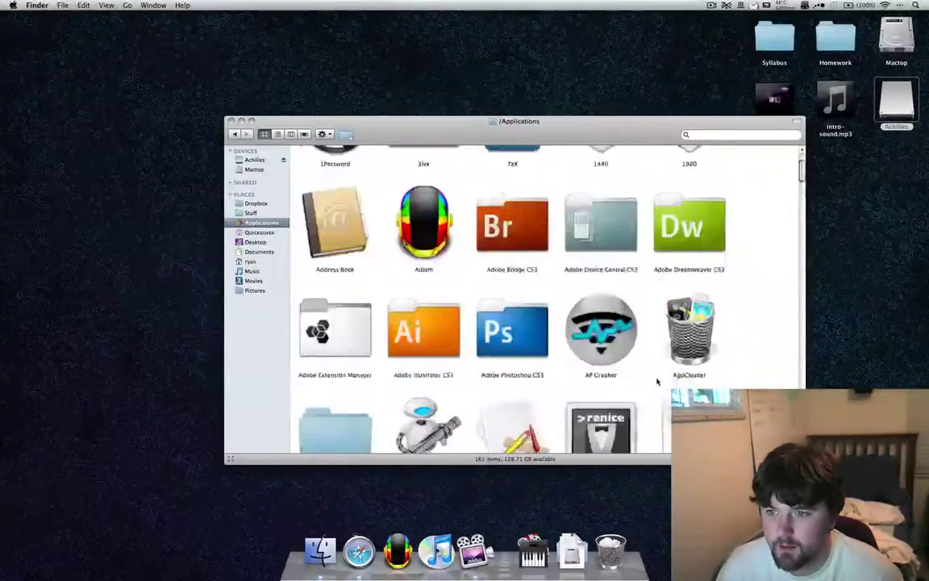
{"action": "scroll", "coordinate": [657, 382], "scroll_direction": "down", "scroll_amount": 20}
{"action": "scroll", "coordinate": [606, 338], "scroll_direction": "up", "scroll_amount": 20}
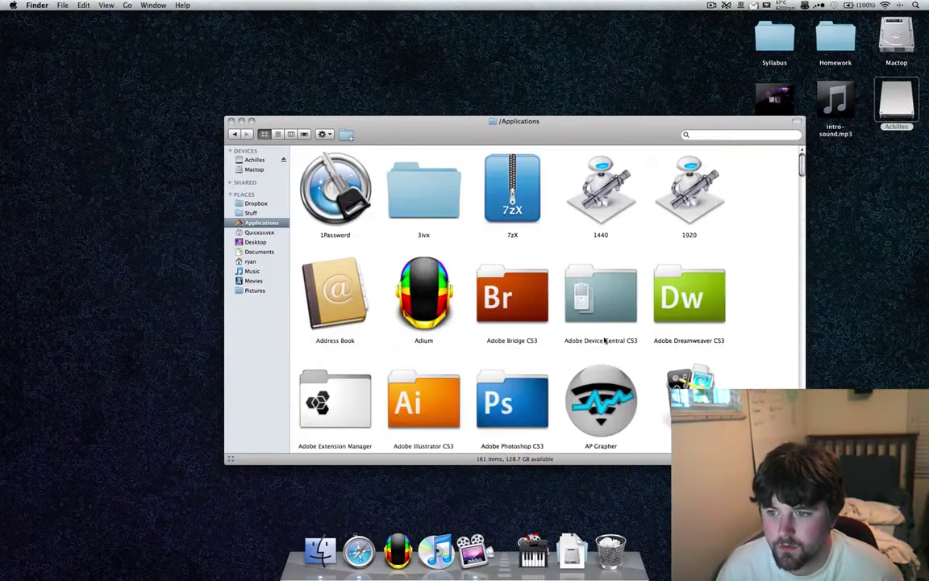
{"action": "key", "text": "super+minus"}
{"action": "key", "text": "super+minus"}
{"action": "key", "text": "super+minus"}
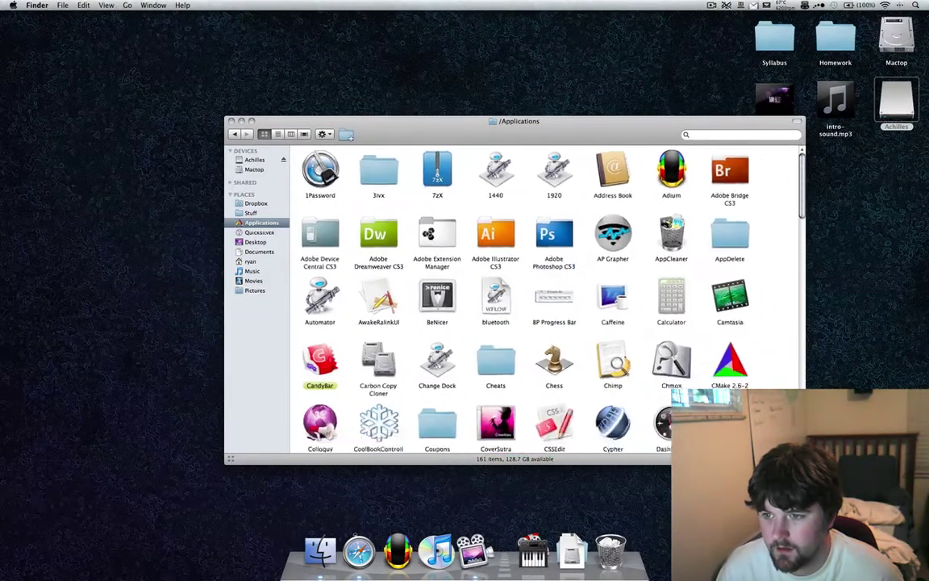
{"action": "left_click_drag", "start_coordinate": [803, 462], "coordinate": [574, 440]}
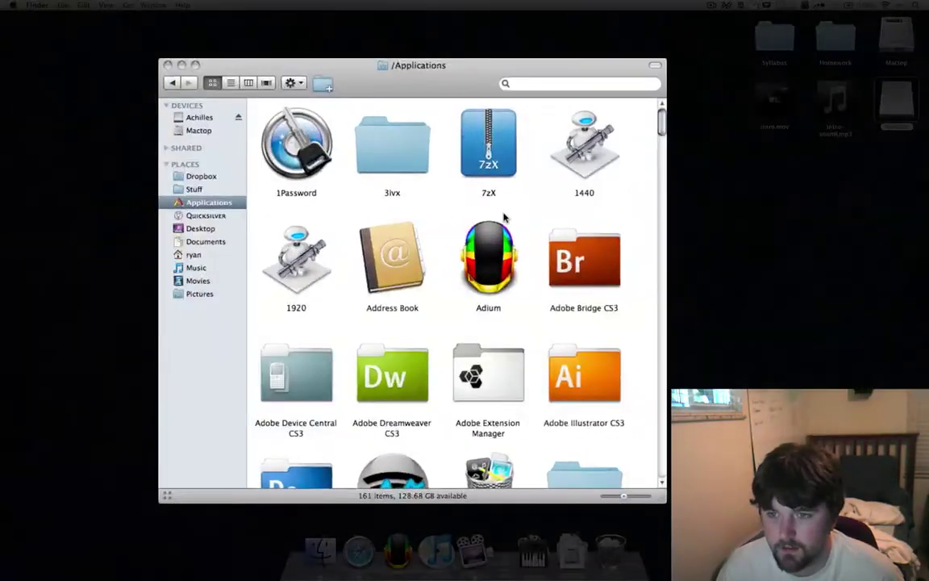
Step: Visit the Desktop folder and return to Applications
{"action": "scroll", "coordinate": [570, 398], "scroll_direction": "down", "scroll_amount": 20}
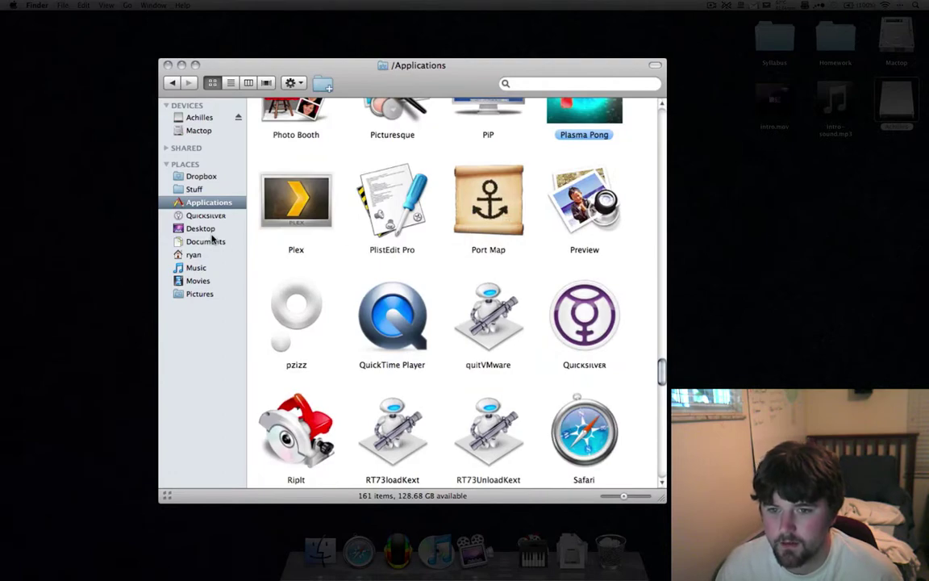
{"action": "left_click", "coordinate": [212, 227]}
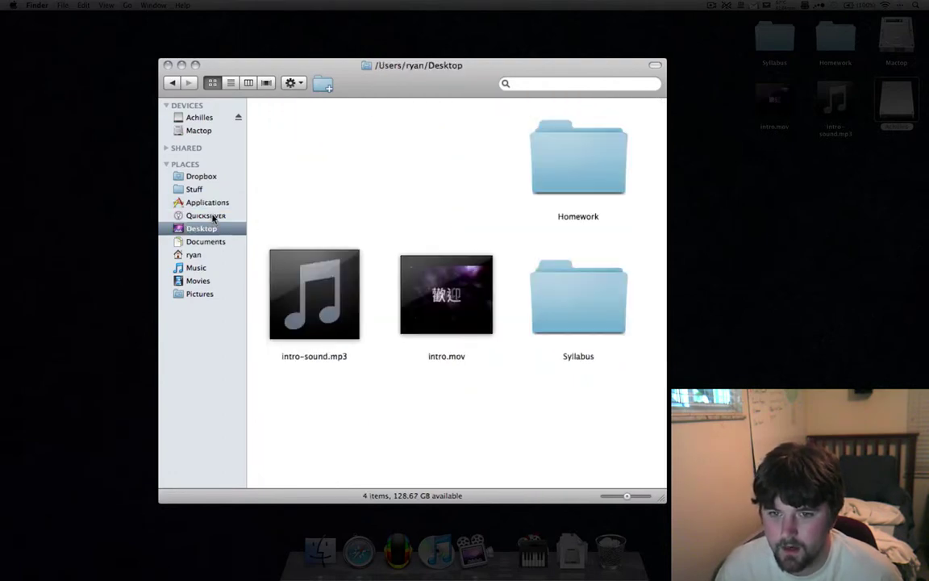
{"action": "left_click", "coordinate": [211, 203]}
{"action": "scroll", "coordinate": [523, 347], "scroll_direction": "up", "scroll_amount": 15}
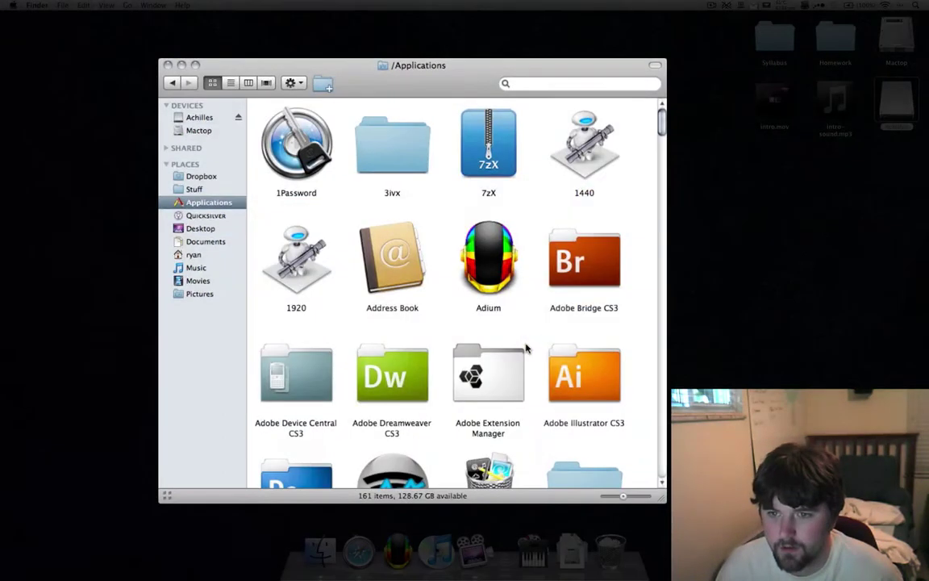
Step: Switch Applications to Cover Flow, enlarge the preview area, and flip through the apps
{"action": "left_click", "coordinate": [271, 87]}
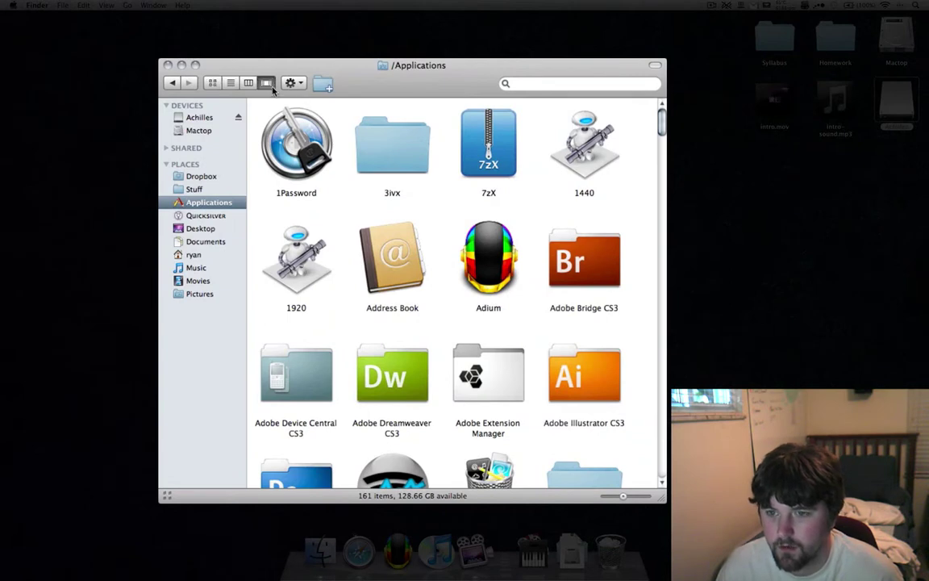
{"action": "left_click_drag", "start_coordinate": [457, 298], "coordinate": [458, 401]}
{"action": "scroll", "coordinate": [382, 275], "scroll_direction": "down", "scroll_amount": 5}
{"action": "scroll", "coordinate": [383, 274], "scroll_direction": "down", "scroll_amount": 10}
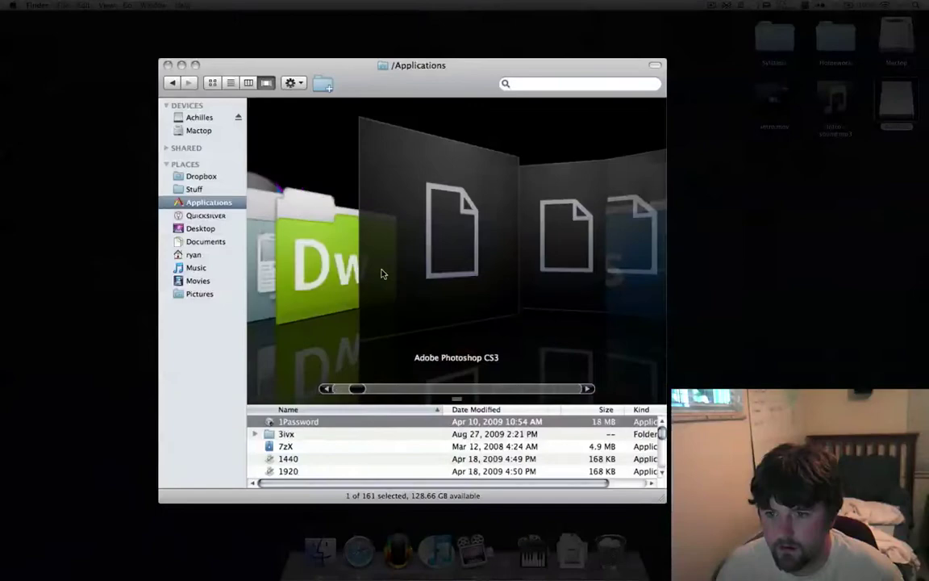
{"action": "scroll", "coordinate": [463, 274], "scroll_direction": "down", "scroll_amount": 3}
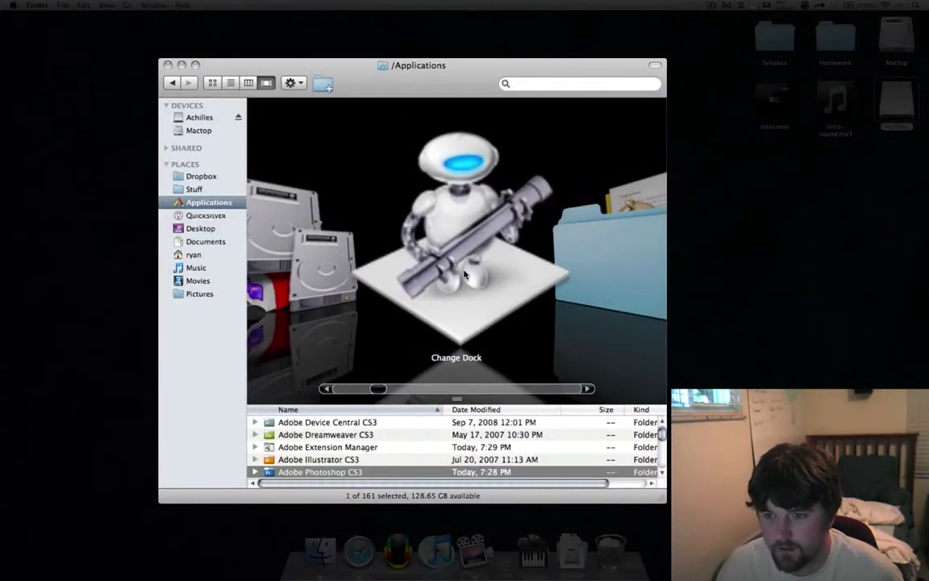
{"action": "scroll", "coordinate": [466, 274], "scroll_direction": "down", "scroll_amount": 5}
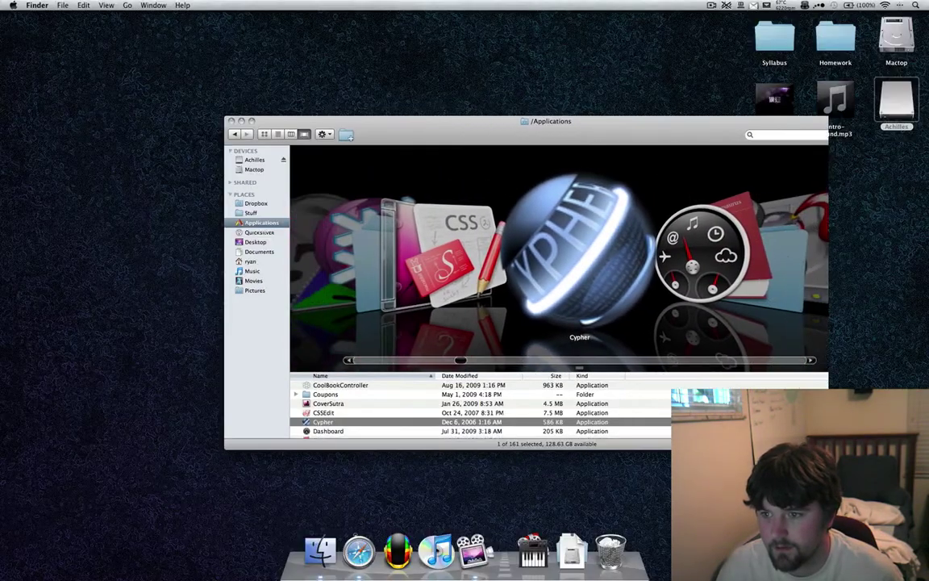
{"action": "left_click_drag", "start_coordinate": [593, 119], "coordinate": [463, 114]}
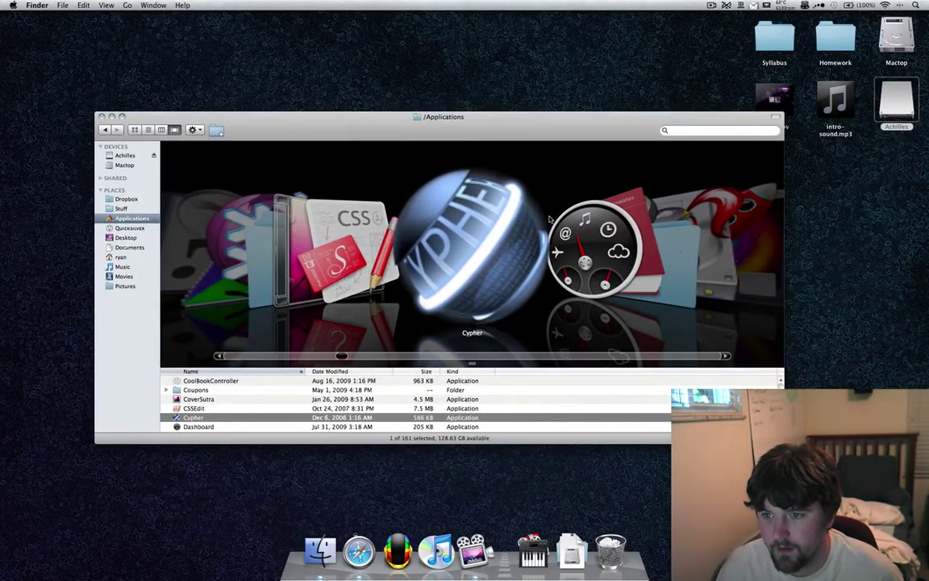
{"action": "scroll", "coordinate": [465, 241], "scroll_direction": "up", "scroll_amount": 5}
{"action": "scroll", "coordinate": [484, 242], "scroll_direction": "down", "scroll_amount": 7}
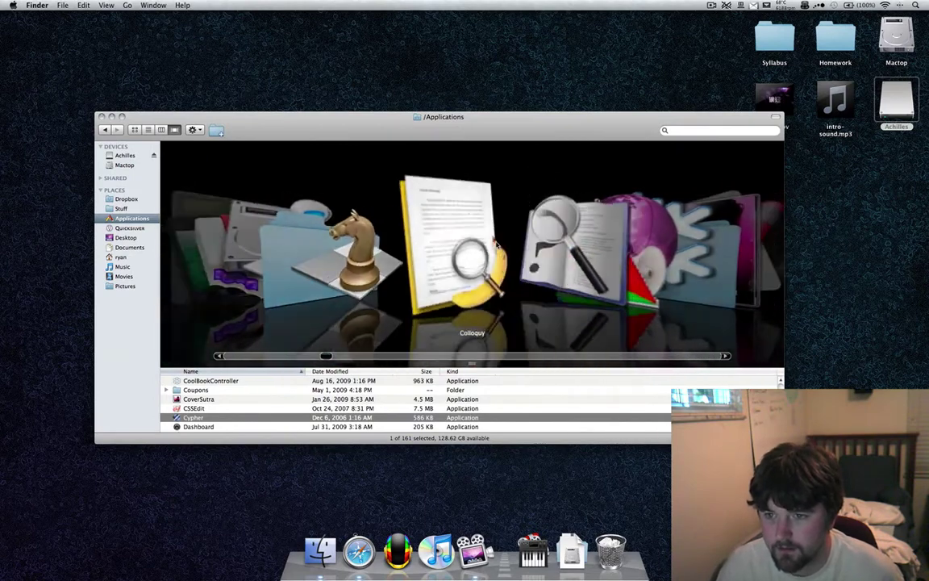
{"action": "scroll", "coordinate": [497, 245], "scroll_direction": "down", "scroll_amount": 4}
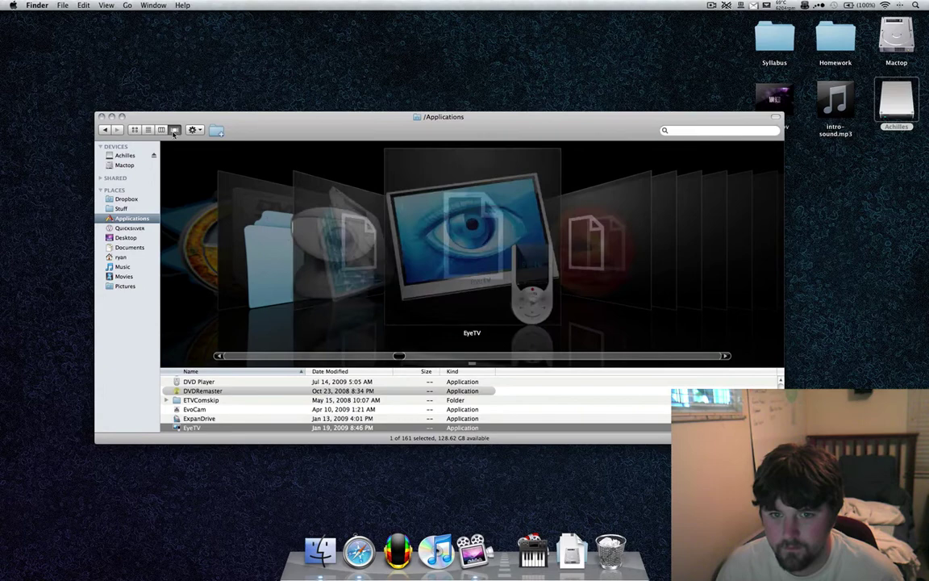
Step: Return to Icon view, narrow the window, and move it higher
{"action": "left_click", "coordinate": [136, 130]}
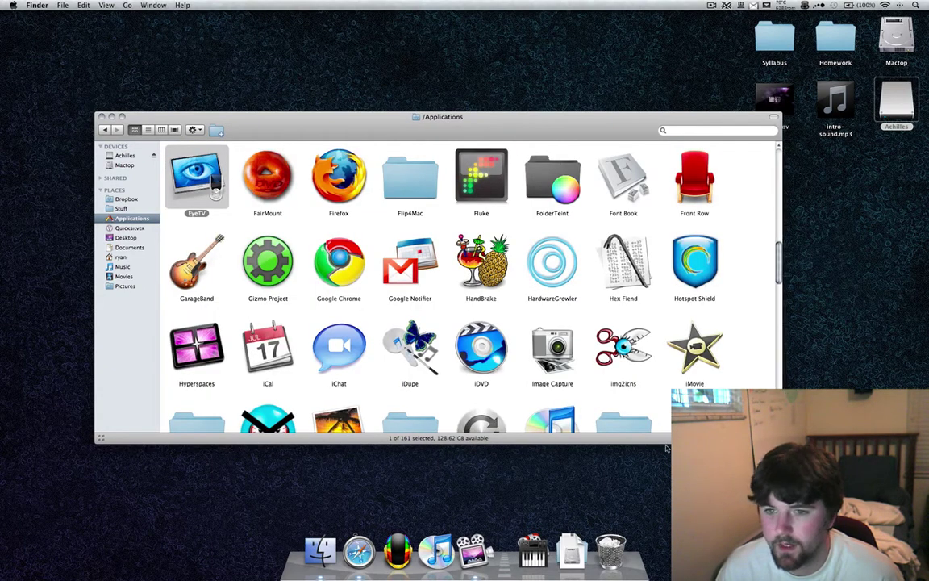
{"action": "left_click_drag", "start_coordinate": [780, 439], "coordinate": [479, 435]}
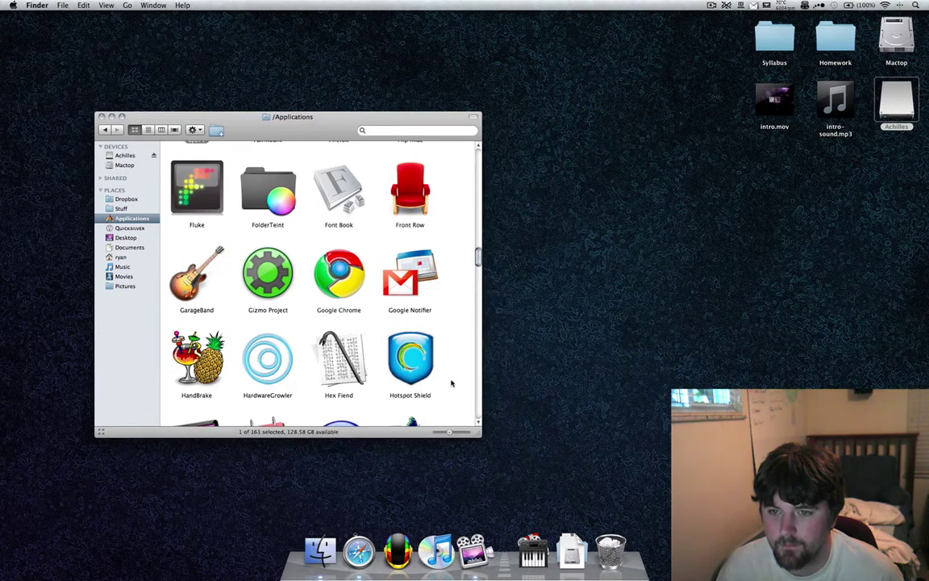
{"action": "left_click_drag", "start_coordinate": [323, 112], "coordinate": [421, 20]}
Step: Close the Applications window and drag desktop icons, placing intro.mov in the desktop's middle
{"action": "left_click", "coordinate": [205, 16]}
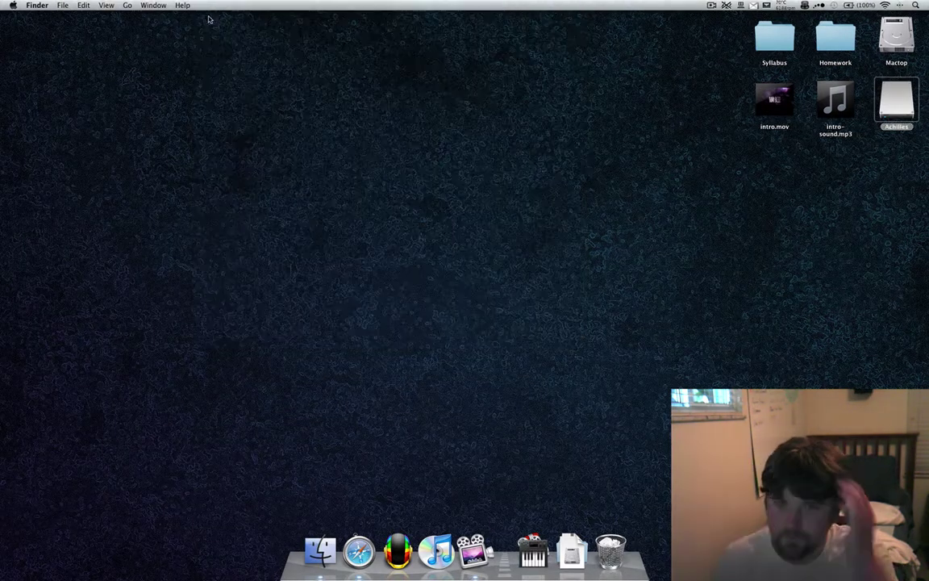
{"action": "left_click_drag", "start_coordinate": [311, 118], "coordinate": [585, 405]}
{"action": "left_click_drag", "start_coordinate": [424, 205], "coordinate": [713, 444]}
{"action": "left_click_drag", "start_coordinate": [444, 116], "coordinate": [550, 331]}
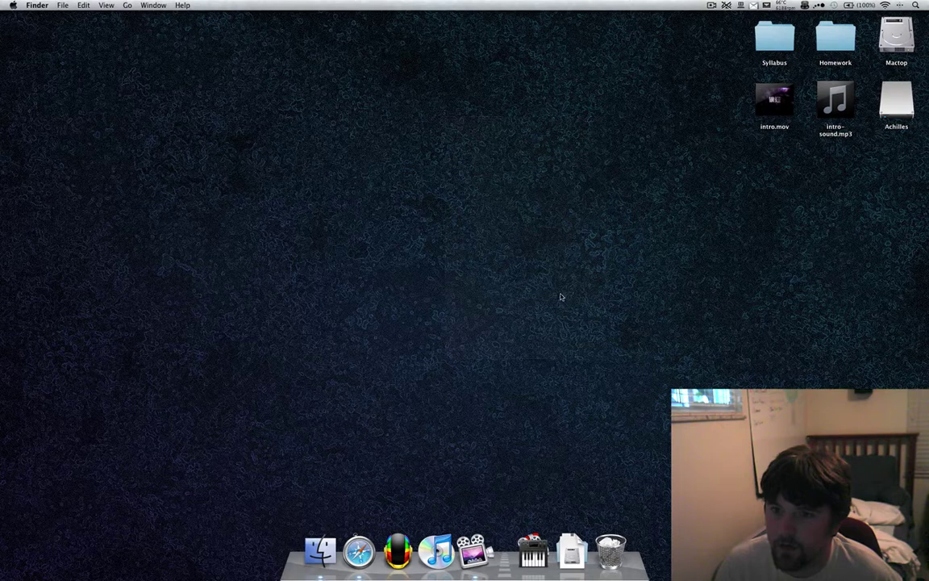
{"action": "left_click_drag", "start_coordinate": [345, 207], "coordinate": [610, 309]}
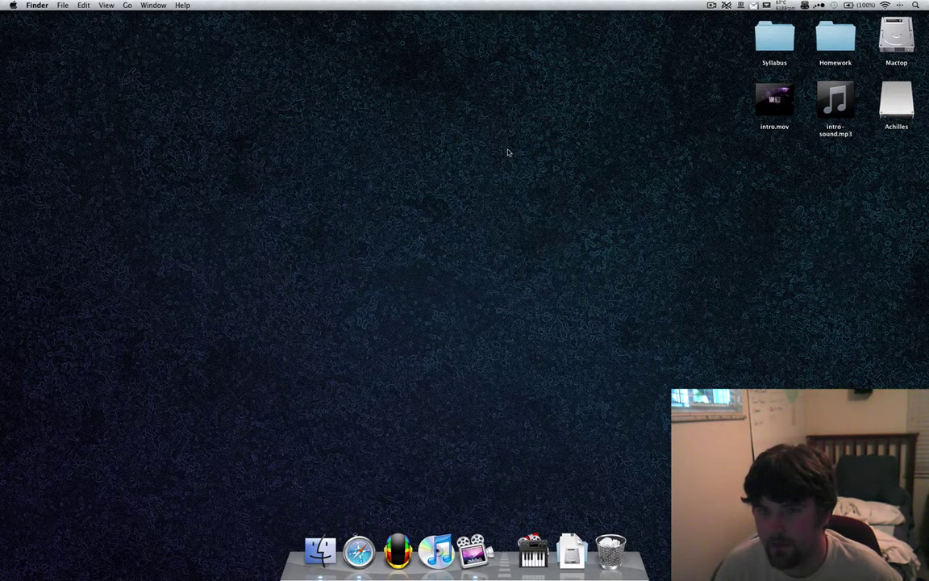
{"action": "mouse_move", "coordinate": [506, 159]}
{"action": "left_mouse_down"}
{"action": "mouse_move", "coordinate": [315, 303]}
{"action": "mouse_move", "coordinate": [279, 356]}
{"action": "mouse_move", "coordinate": [283, 328]}
{"action": "mouse_move", "coordinate": [462, 231]}
{"action": "mouse_move", "coordinate": [513, 145]}
{"action": "left_mouse_up"}
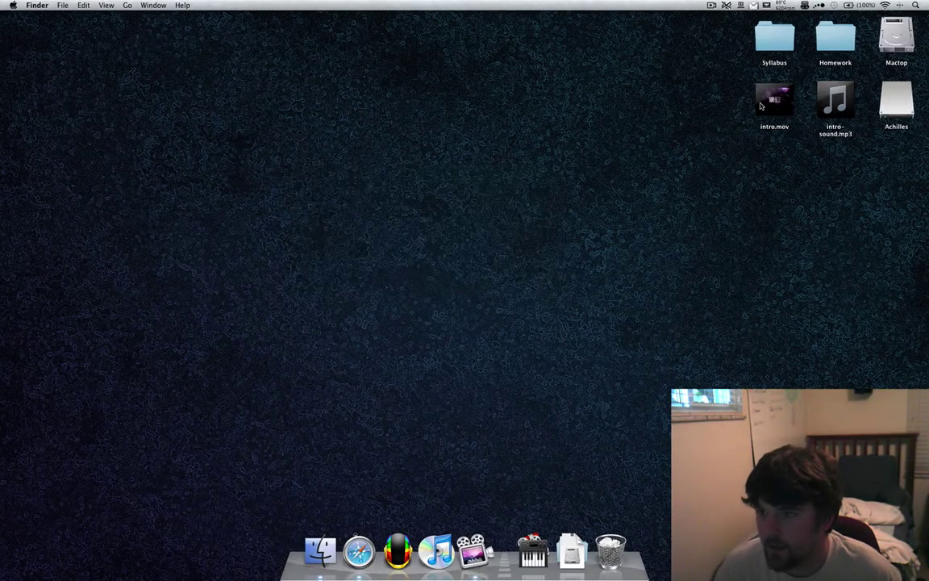
{"action": "left_click_drag", "start_coordinate": [760, 106], "coordinate": [517, 172]}
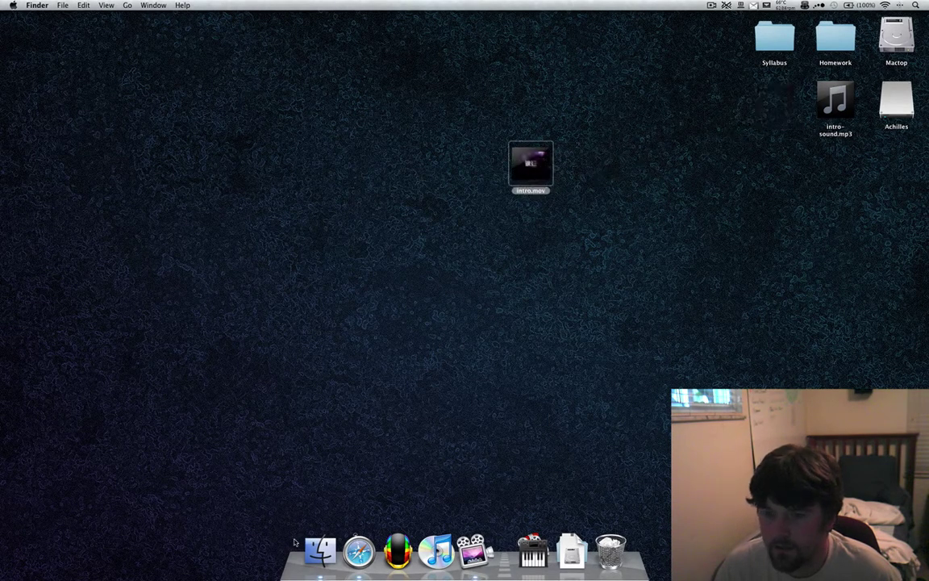
Step: Open the Desktop folder in a new Finder window and enlarge its icons to maximum size
{"action": "left_click", "coordinate": [320, 551]}
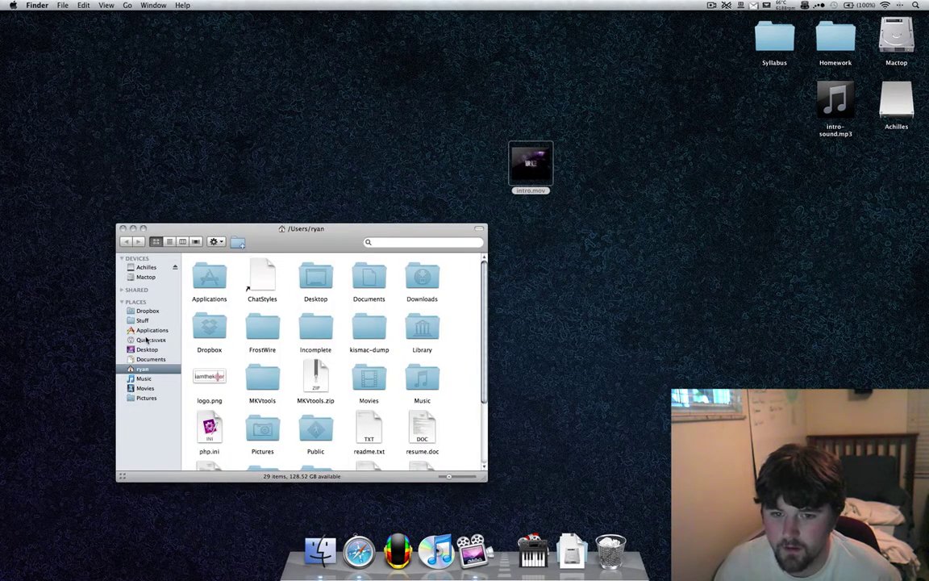
{"action": "left_click", "coordinate": [147, 350]}
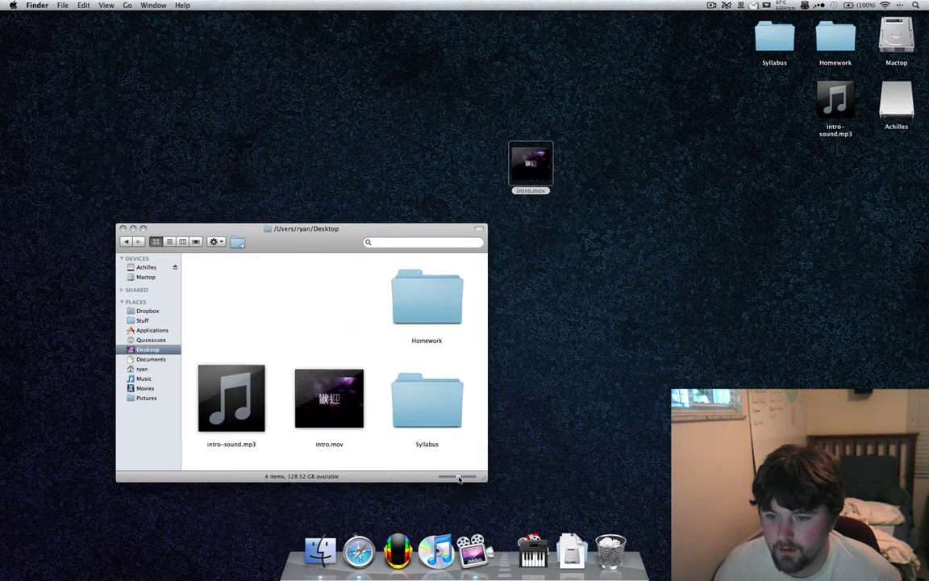
{"action": "left_click_drag", "start_coordinate": [458, 477], "coordinate": [478, 478]}
{"action": "scroll", "coordinate": [317, 366], "scroll_direction": "down", "scroll_amount": 5}
{"action": "scroll", "coordinate": [317, 366], "scroll_direction": "left", "scroll_amount": 5}
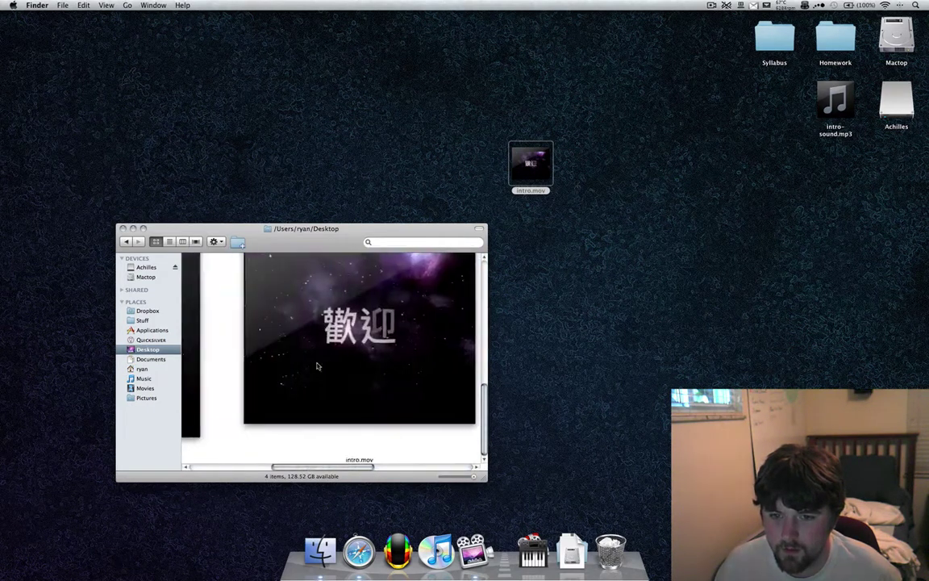
{"action": "scroll", "coordinate": [331, 356], "scroll_direction": "left", "scroll_amount": 5}
{"action": "scroll", "coordinate": [330, 356], "scroll_direction": "right", "scroll_amount": 6}
Step: Play intro.mov inside its enlarged icon, pause it, then shrink the icons back to small
{"action": "left_click", "coordinate": [319, 346]}
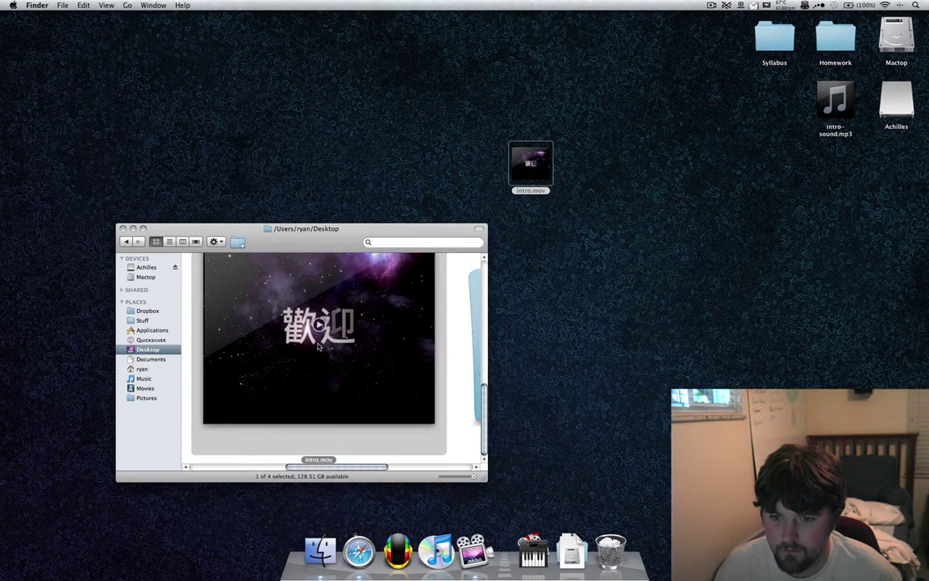
{"action": "left_click", "coordinate": [320, 323]}
{"action": "left_click_drag", "start_coordinate": [336, 242], "coordinate": [338, 216]}
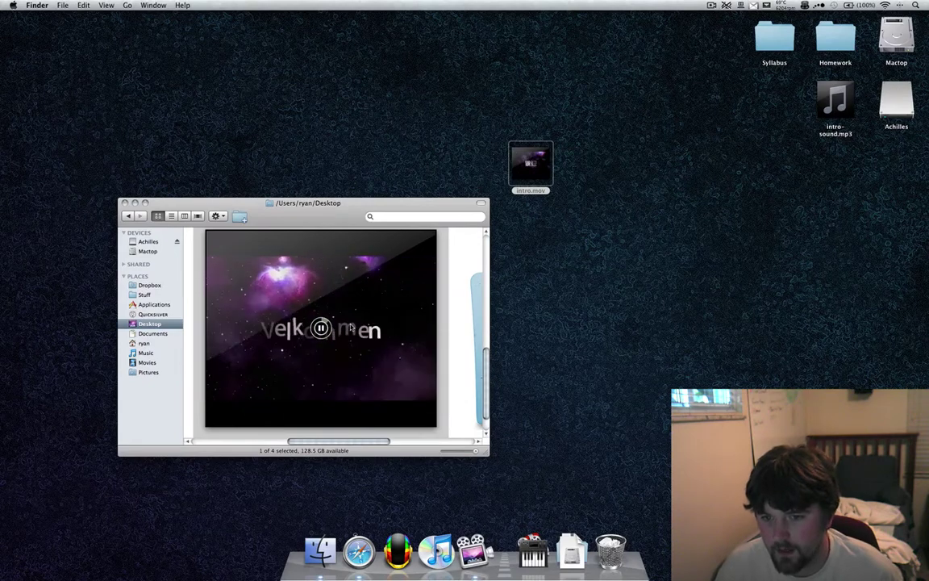
{"action": "left_click", "coordinate": [322, 328]}
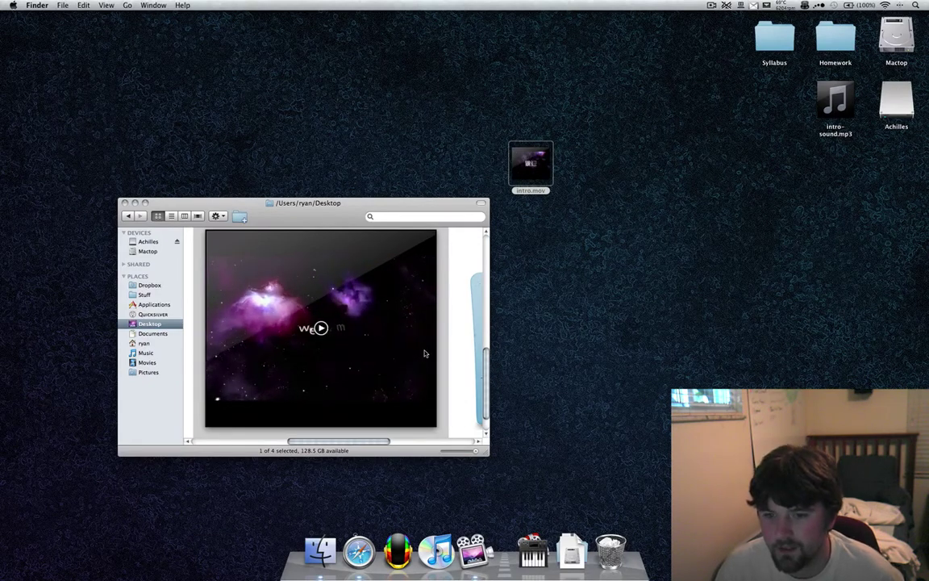
{"action": "left_click_drag", "start_coordinate": [476, 451], "coordinate": [457, 453]}
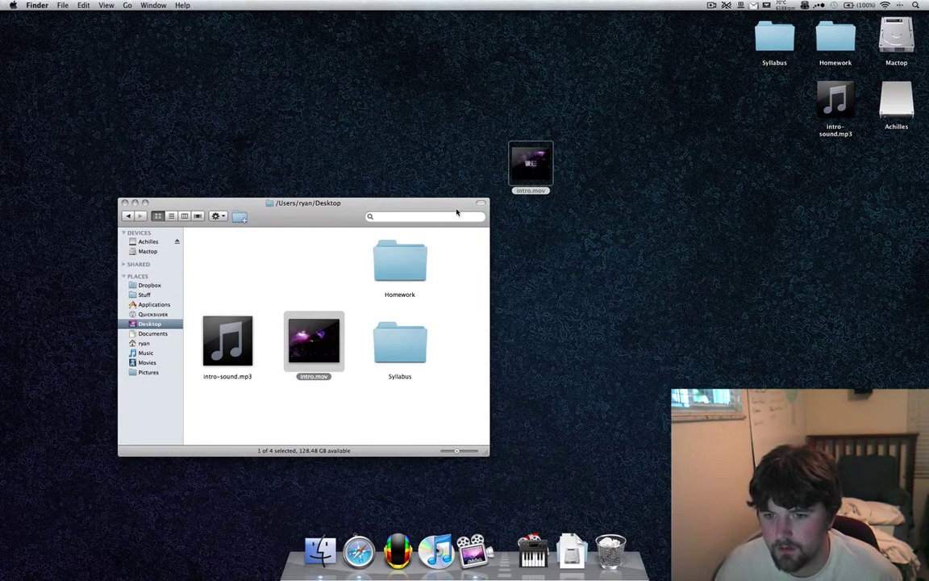
Step: Preview intro.mov in Quick Look from the Desktop folder window, then dismiss the preview
{"action": "key", "text": "space"}
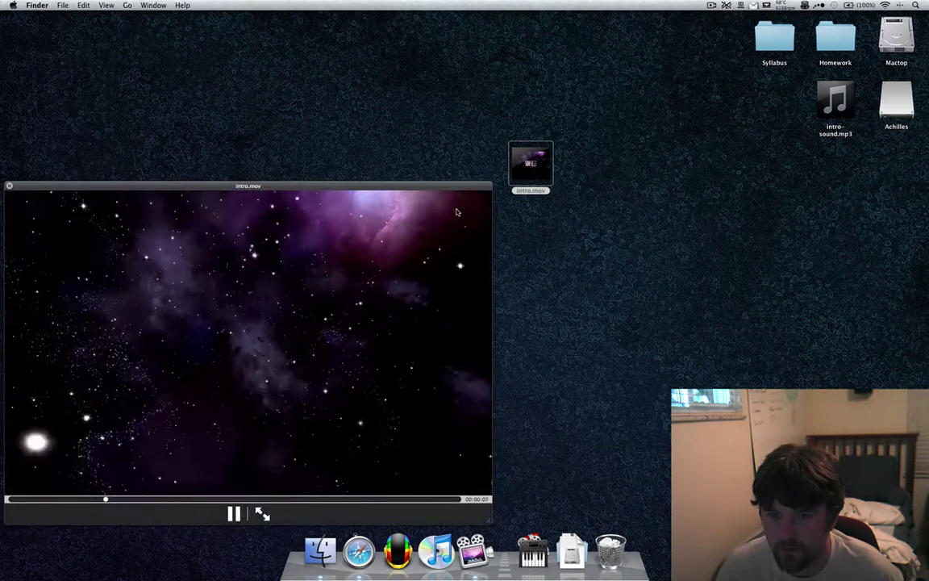
{"action": "key", "text": "space"}
{"action": "left_click_drag", "start_coordinate": [307, 205], "coordinate": [348, 186]}
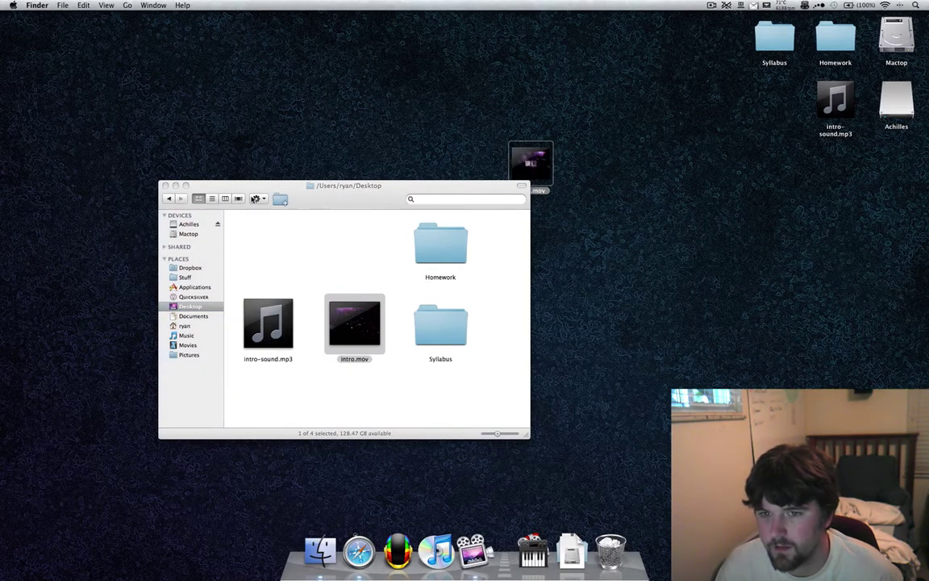
Step: Close the Desktop folder window and Quick Look the desktop's intro.mov again
{"action": "key", "text": "super+w"}
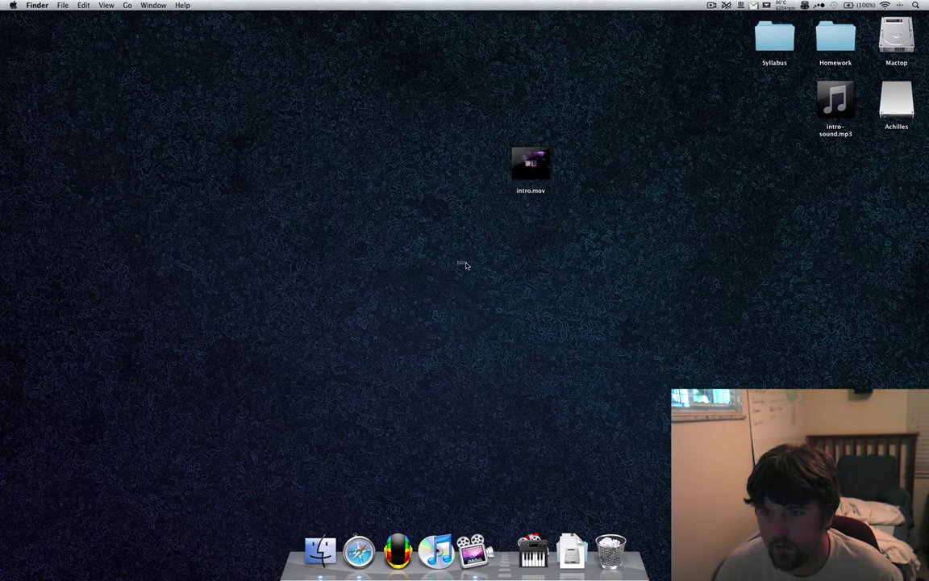
{"action": "key", "text": "space"}
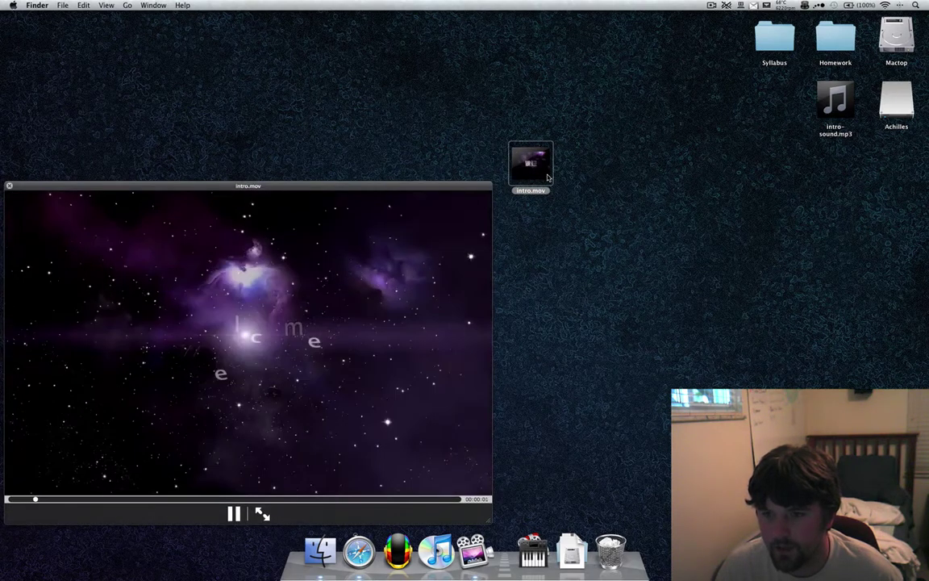
{"action": "key", "text": "space"}
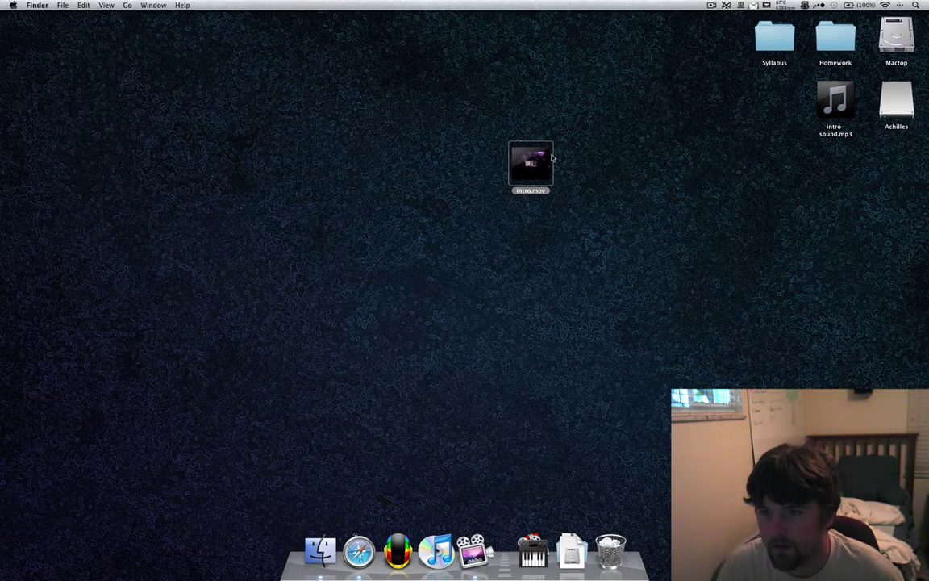
Step: Drag intro.mov from mid-desktop to the top-right group beside intro-sound.mp3
{"action": "left_click_drag", "start_coordinate": [552, 155], "coordinate": [792, 92]}
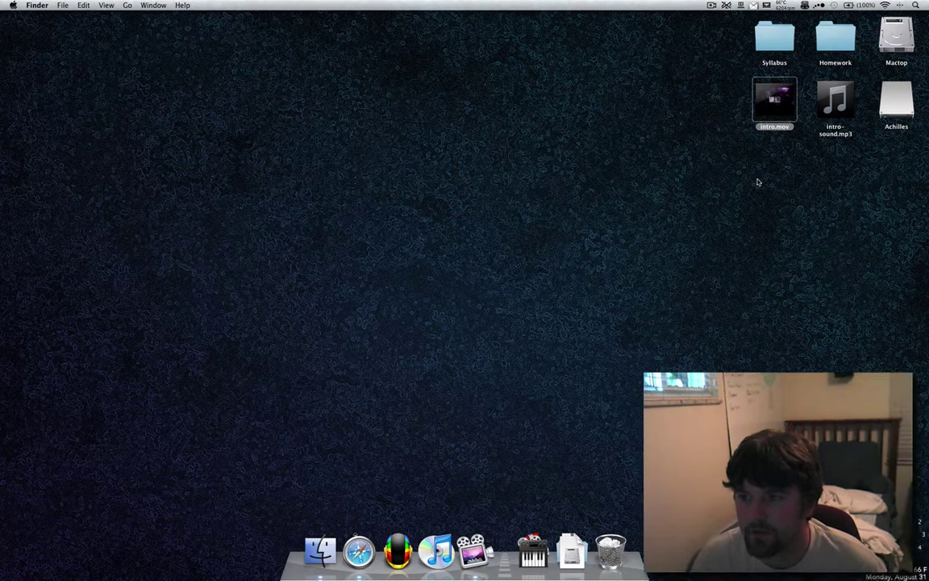